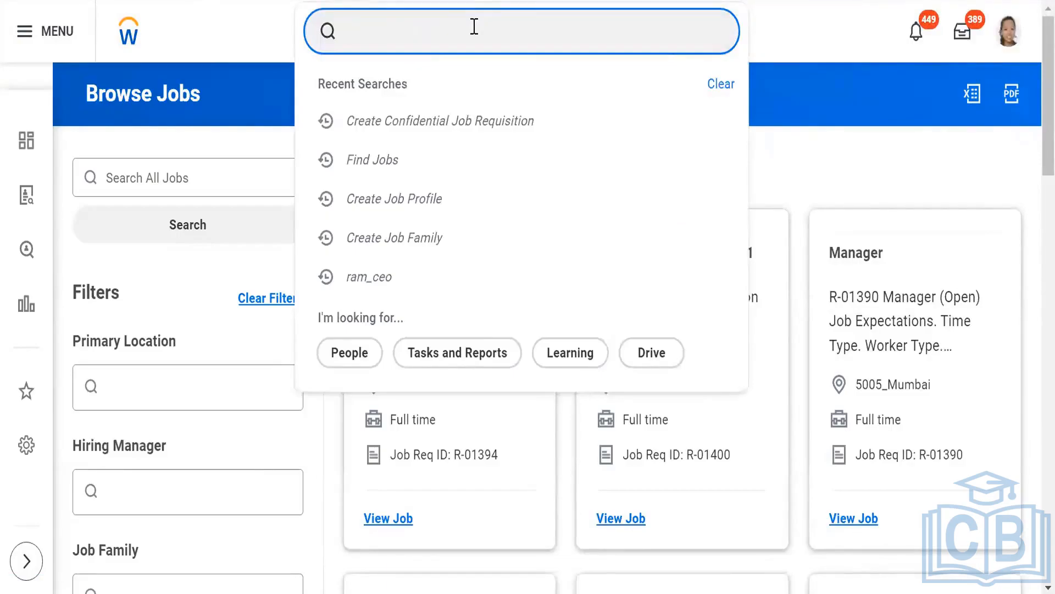
Run the Domain Security Policies for Functional Area report for the Recruiting functional area.
text(Domain)
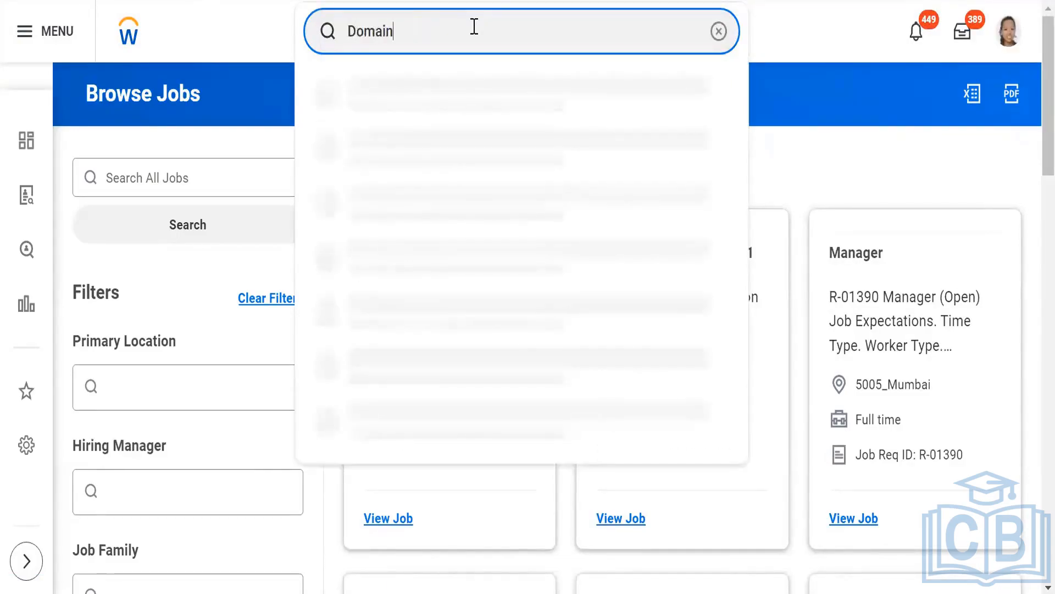
text( securi)
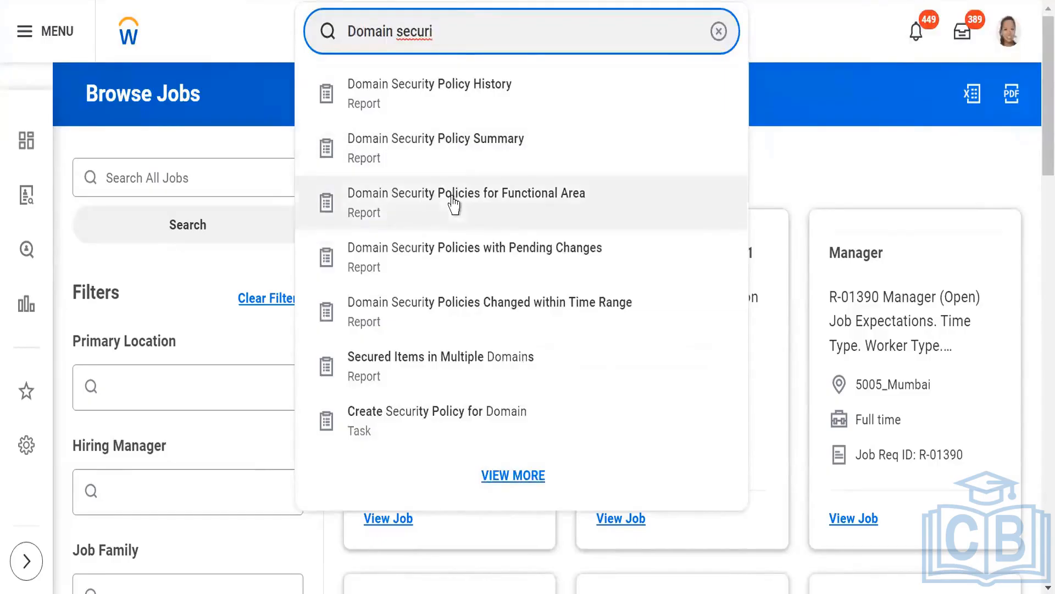
click(454, 205)
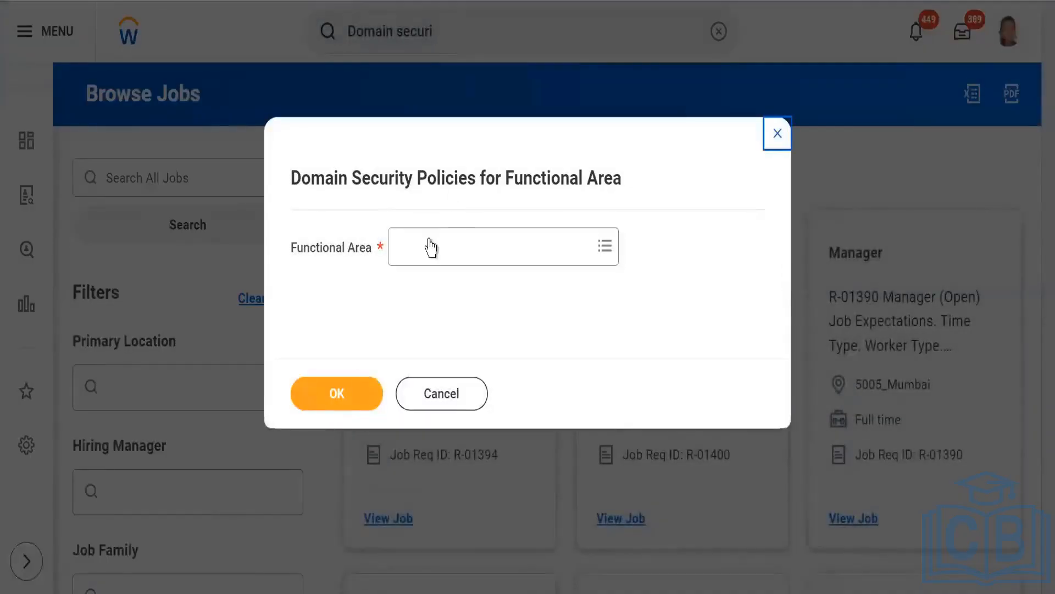
click(430, 243)
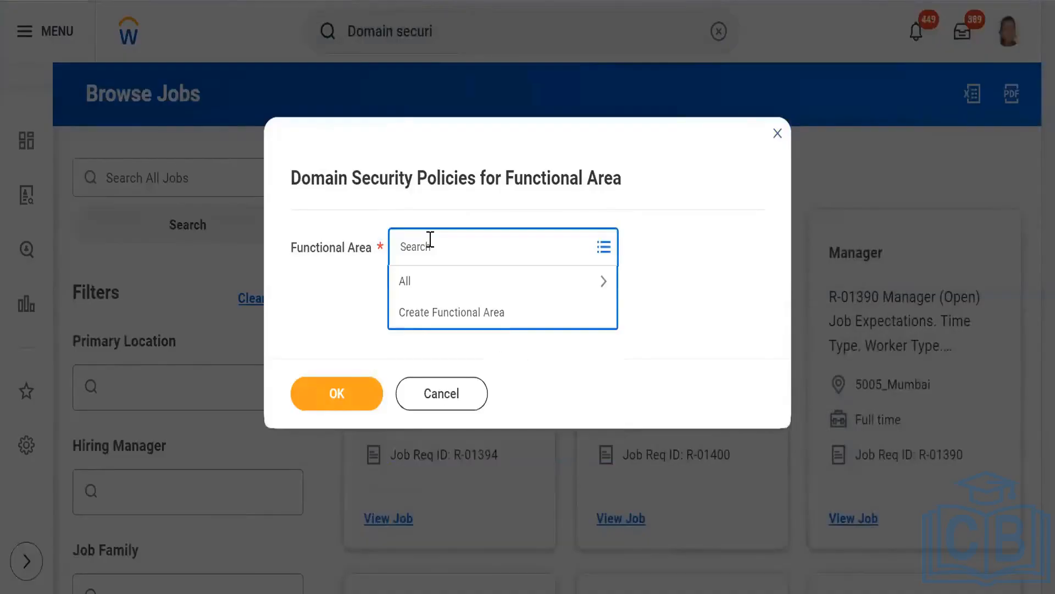
text(recruiting)
key(Return)
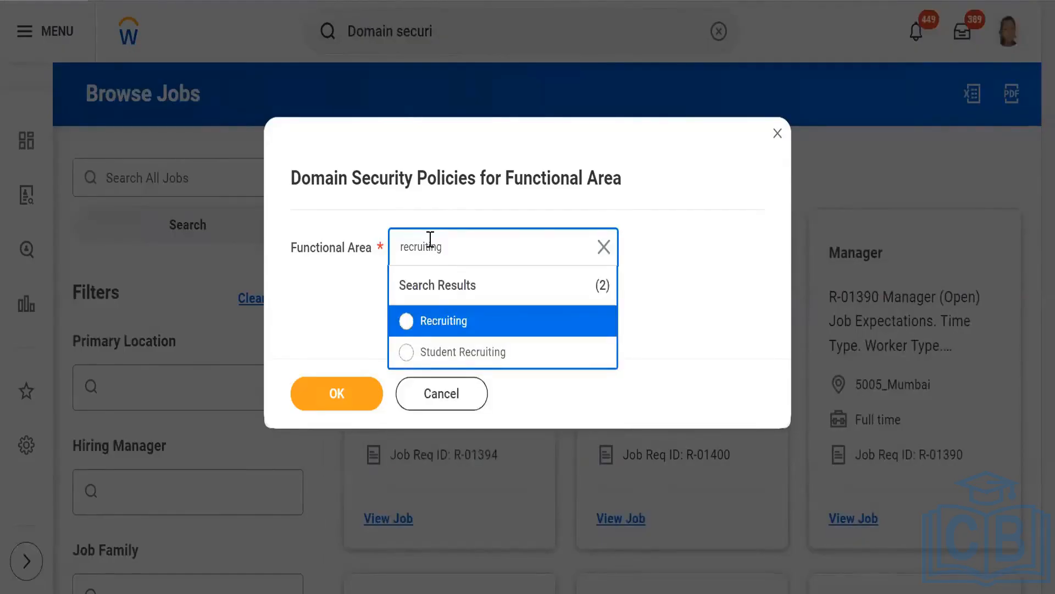
click(407, 322)
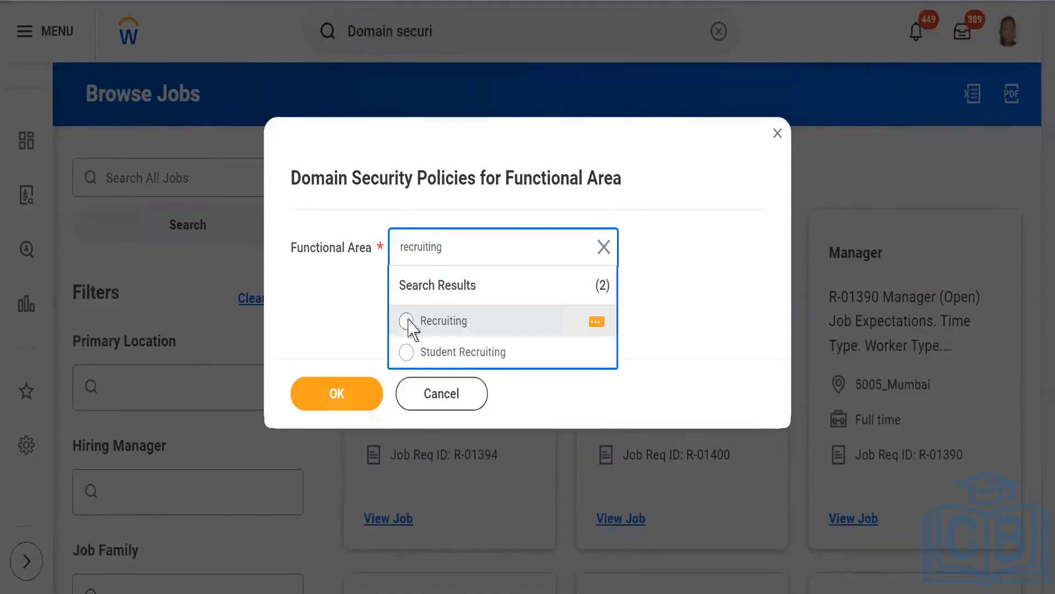
click(336, 391)
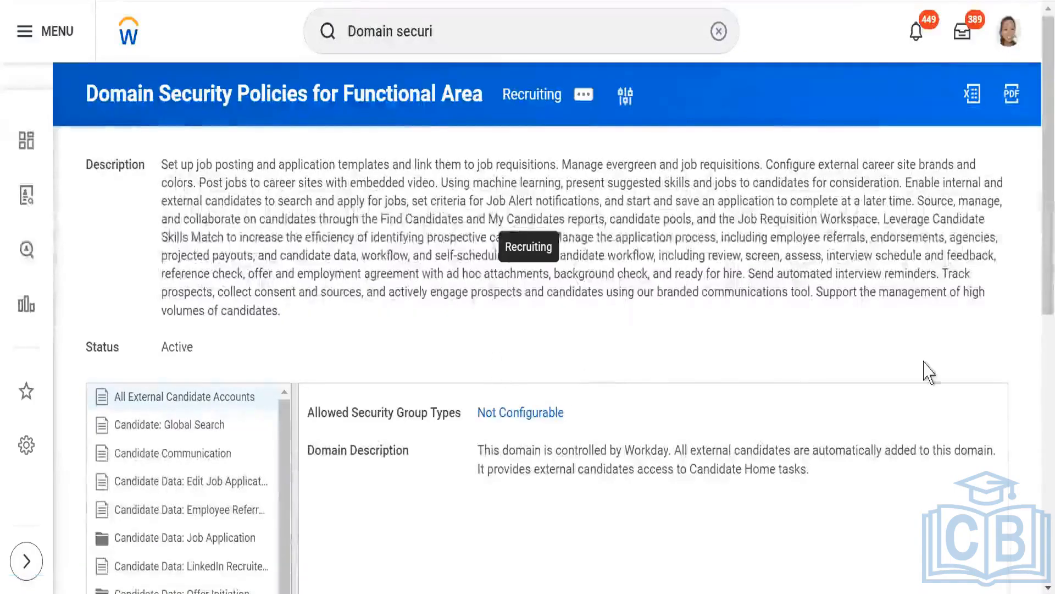
Find the Confidential Job Requisitions domain among the Recruiting domains and display its security policy.
drag(1039, 288, 1038, 566)
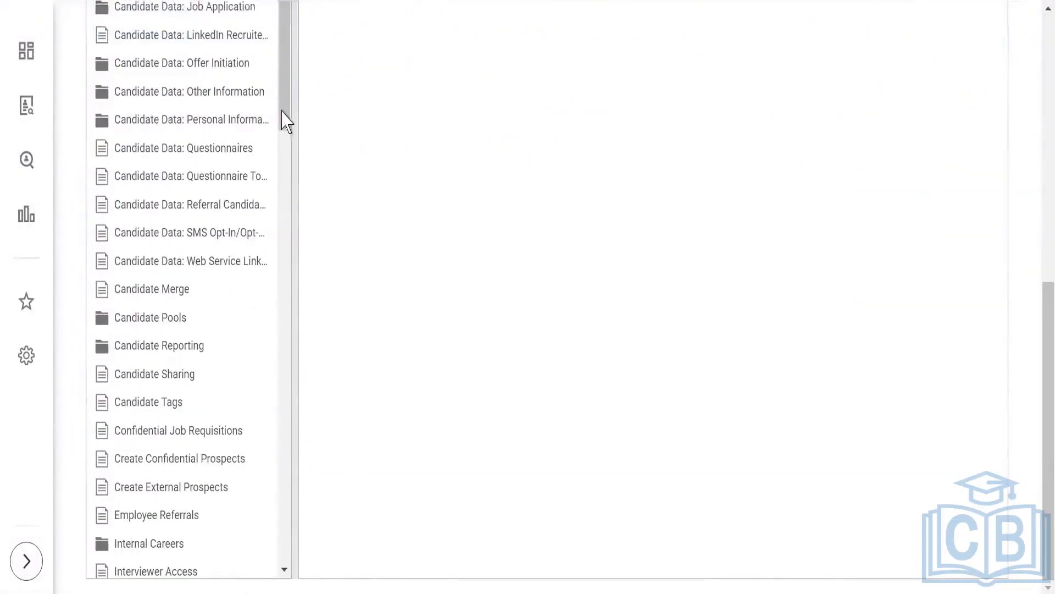
drag(282, 106, 319, 532)
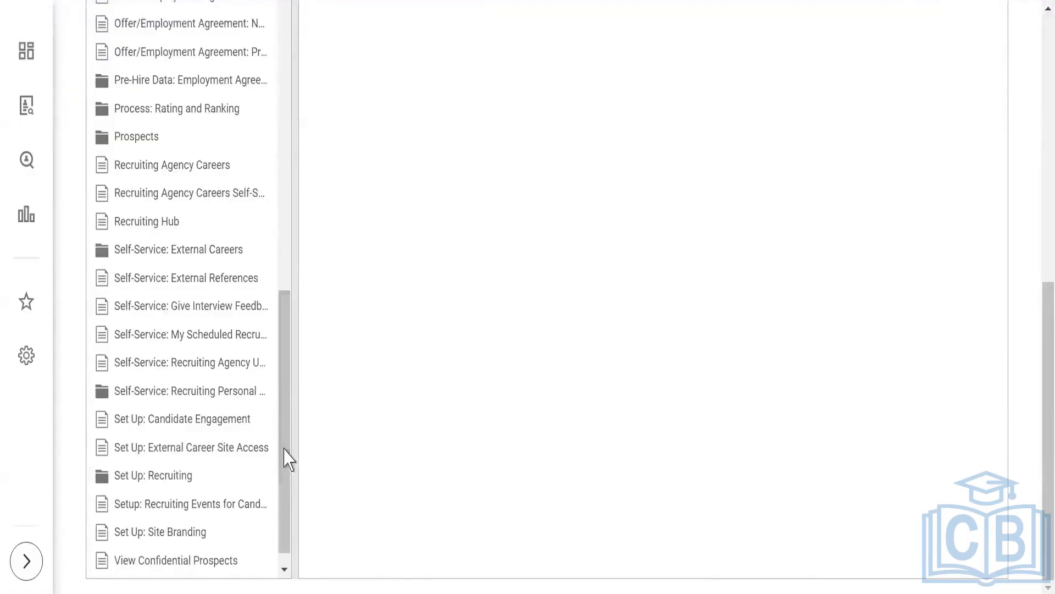
drag(286, 440, 304, 364)
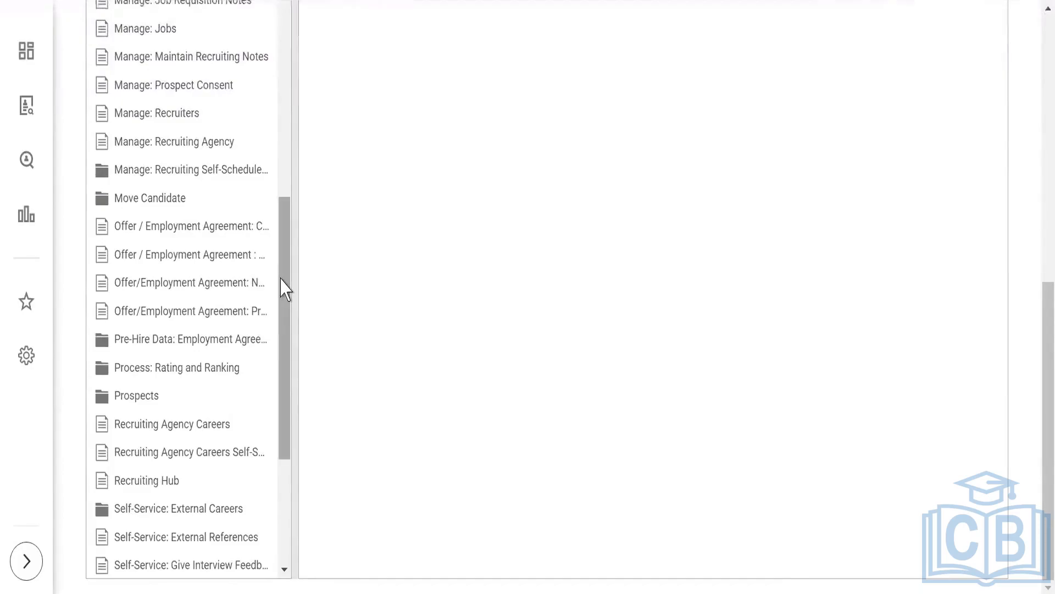
drag(283, 264, 292, 94)
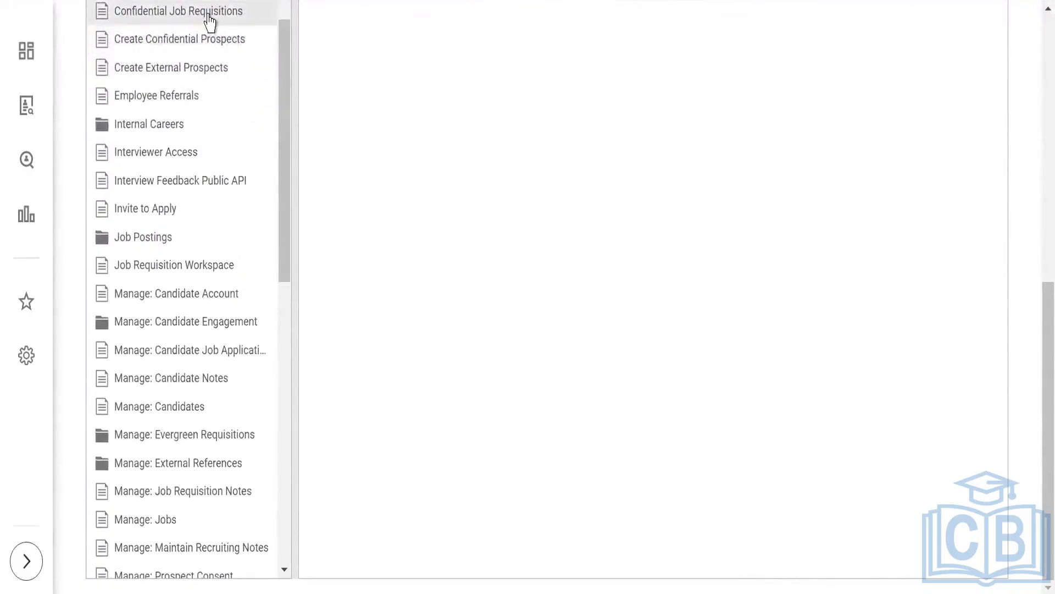
click(210, 22)
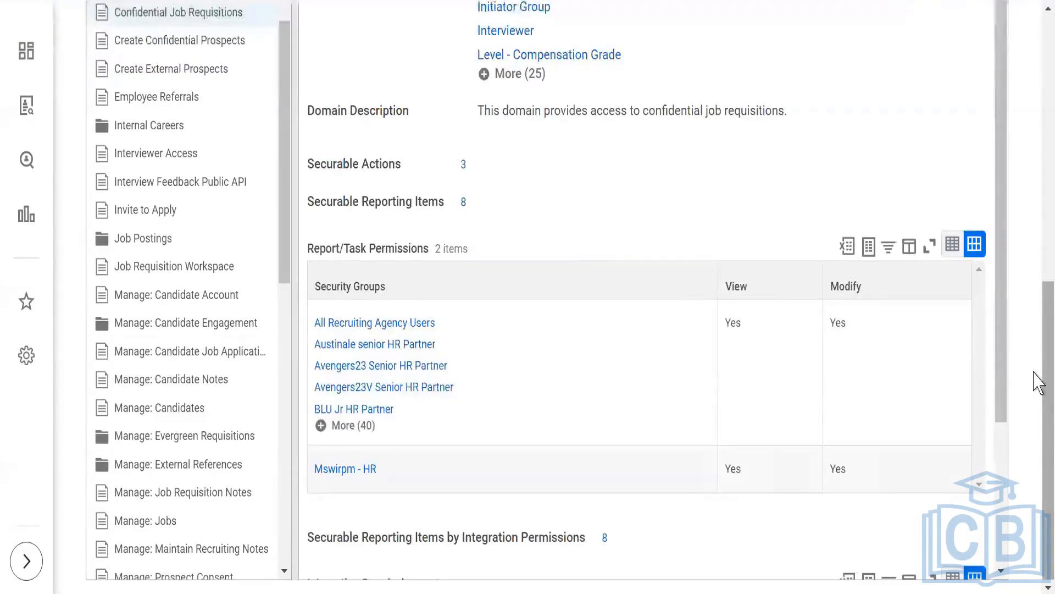
Open the Confidential Job Requisitions permissions for editing and review the security groups under Report/Task and Integration Permissions.
scroll(1038, 272, up, 4)
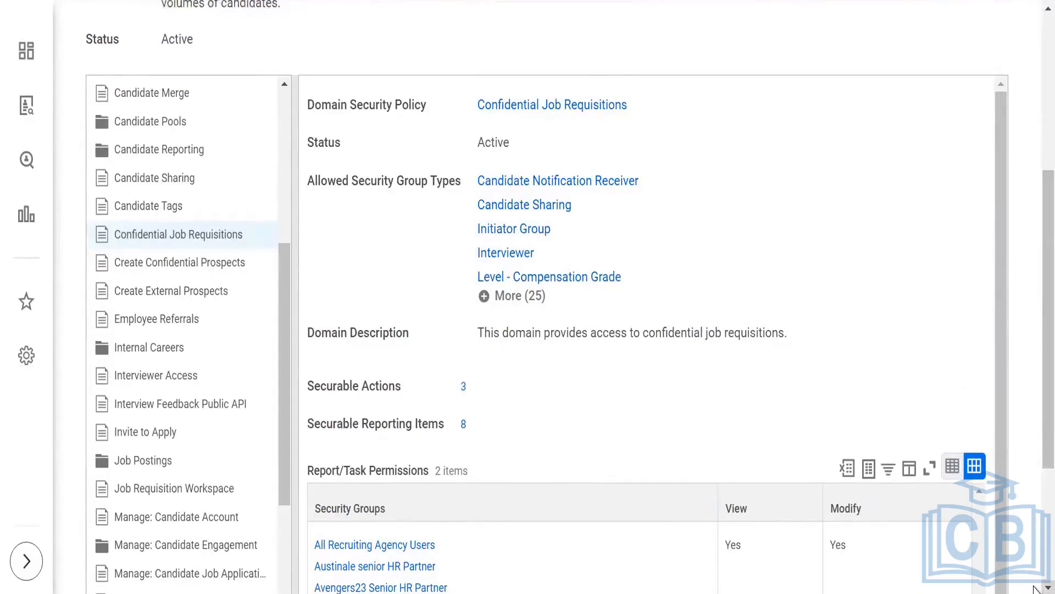
scroll(1034, 588, down, 4)
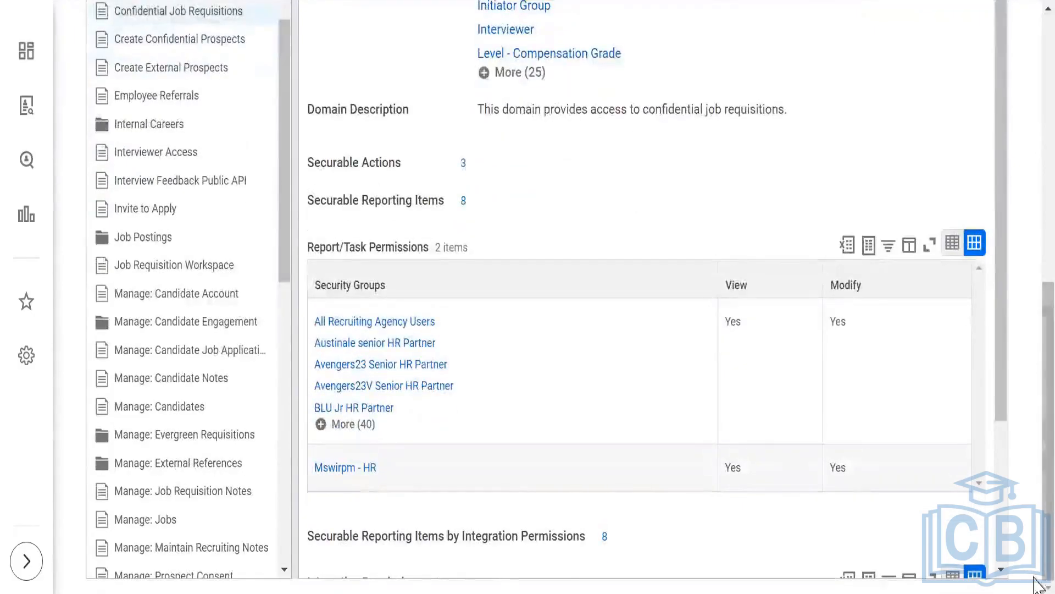
scroll(1001, 575, down, 3)
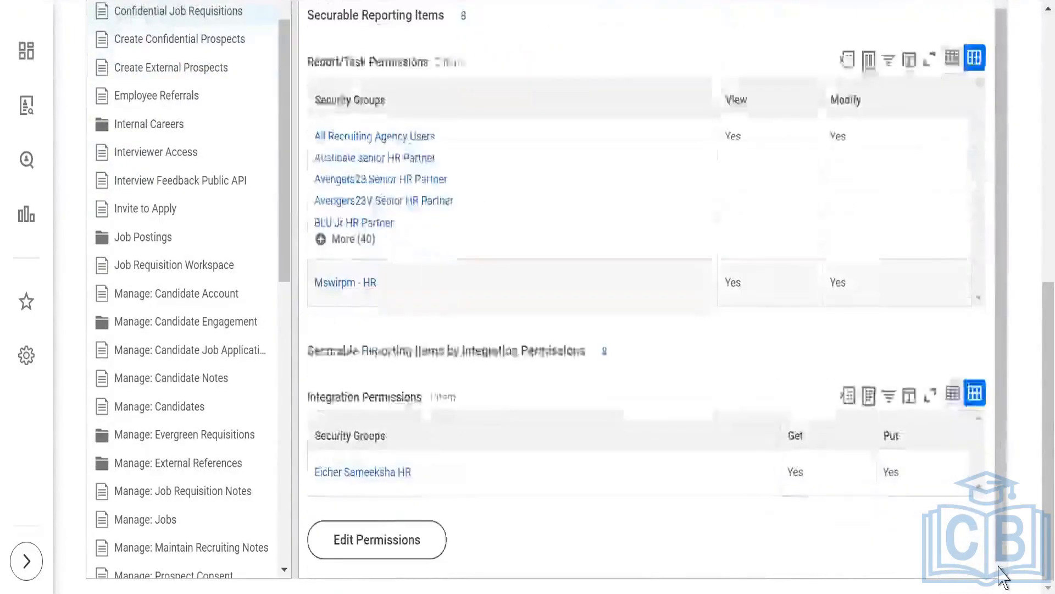
click(391, 541)
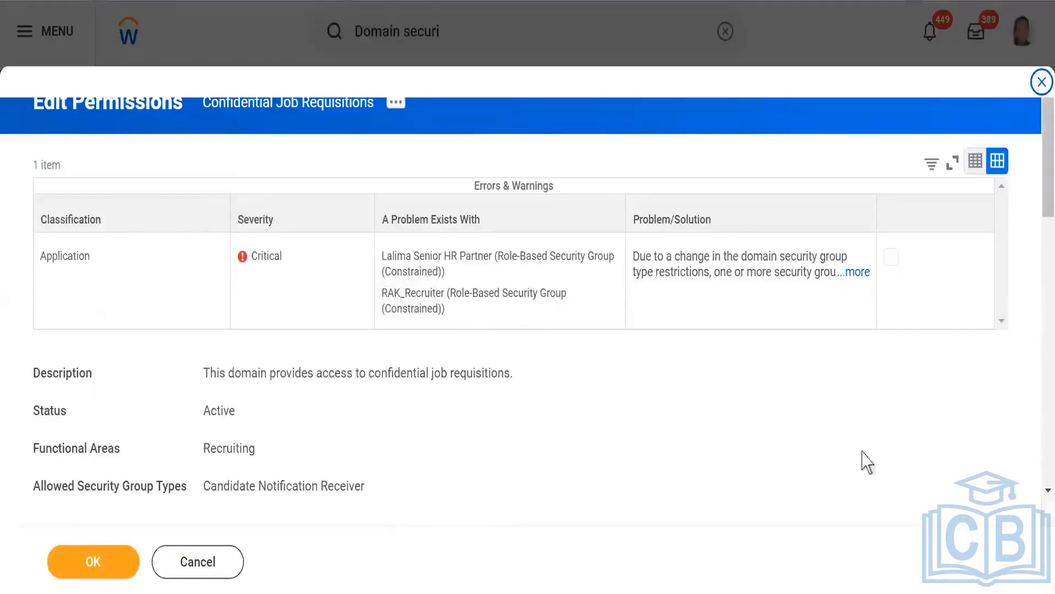
scroll(1037, 501, down, 15)
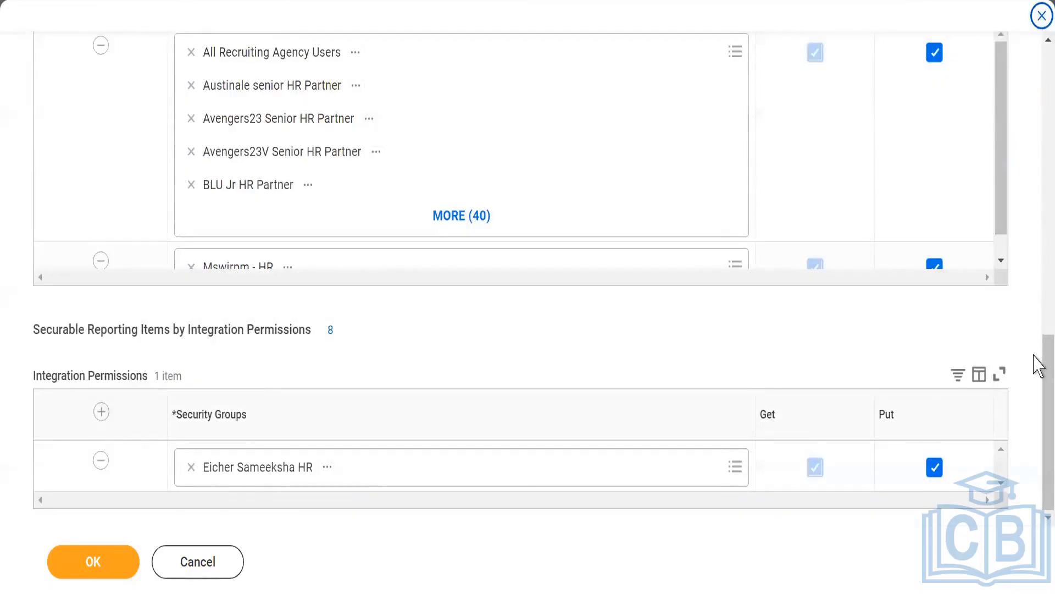
scroll(1037, 335, up, 1)
scroll(1037, 314, up, 3)
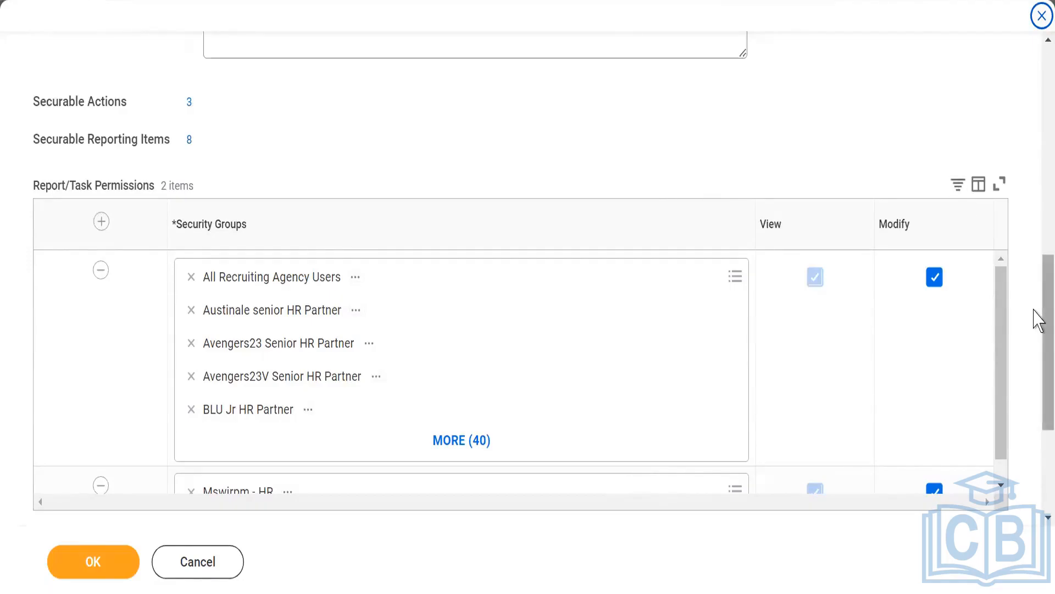
Expand and review all allowed security group types of the Confidential Job Requisitions domain, and cancel editing its permissions.
drag(1034, 309, 1033, 203)
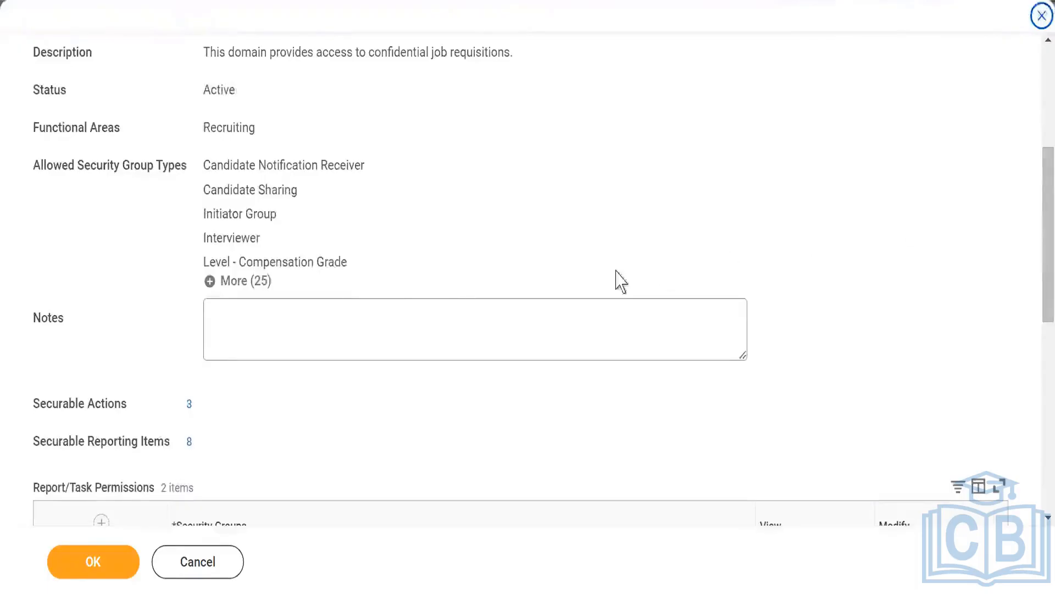
click(242, 283)
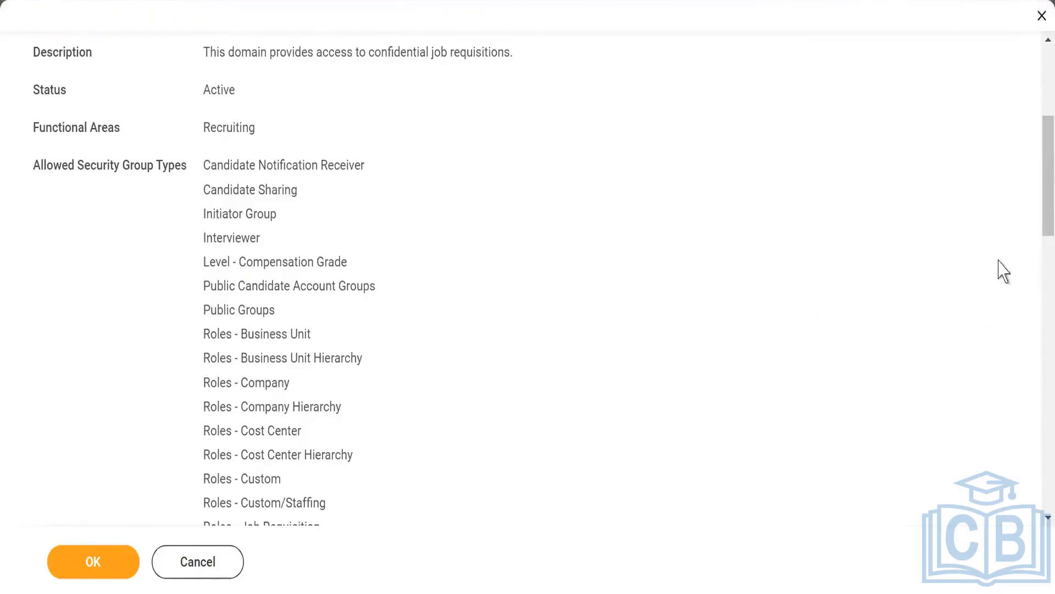
scroll(1037, 217, down, 8)
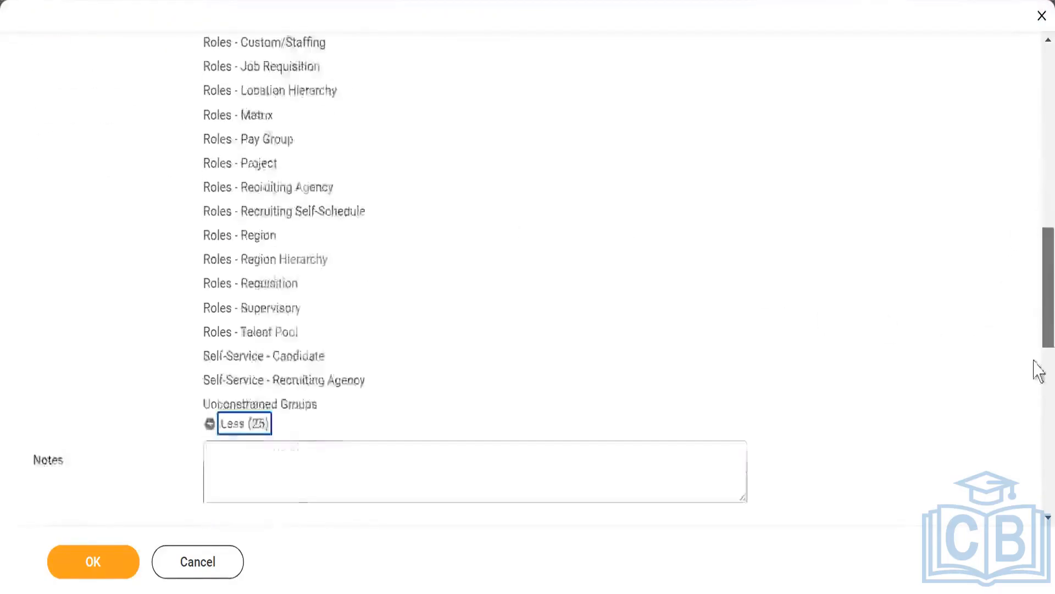
scroll(1036, 372, down, 8)
scroll(1037, 352, up, 8)
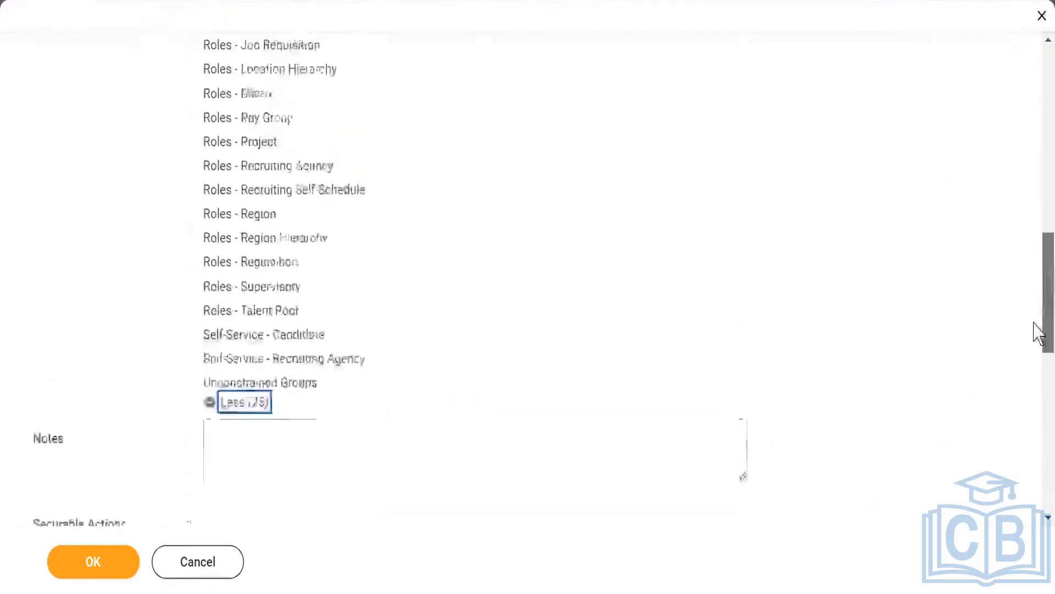
scroll(1036, 361, down, 11)
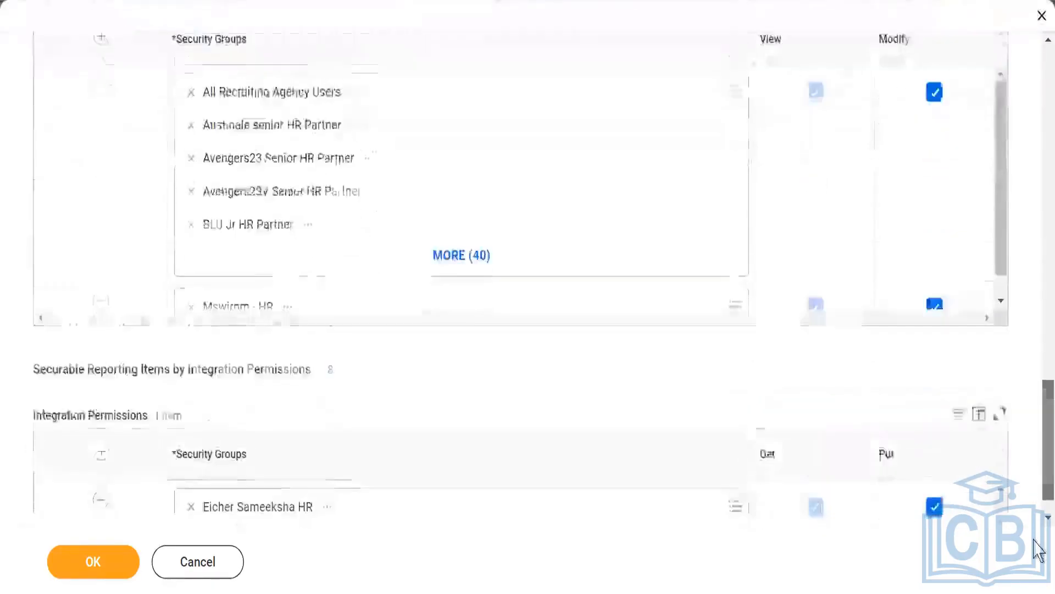
drag(1033, 539, 1034, 539)
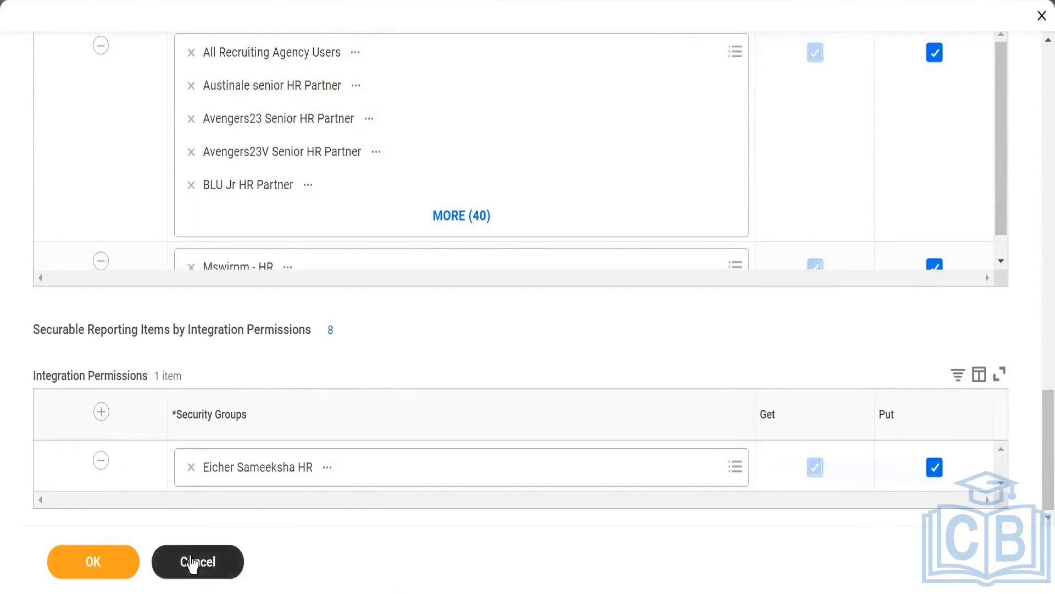
click(191, 563)
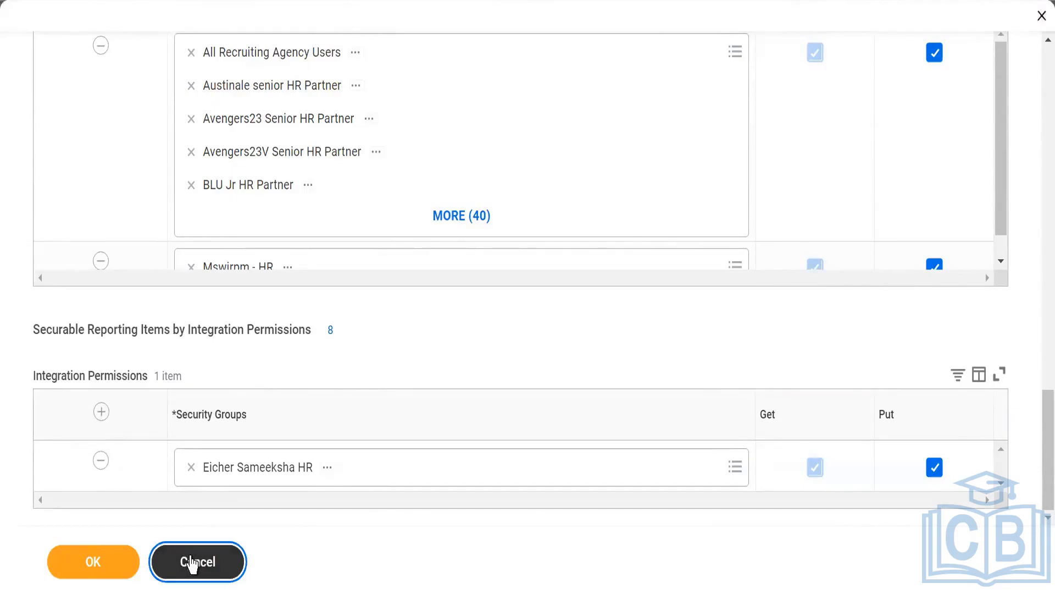
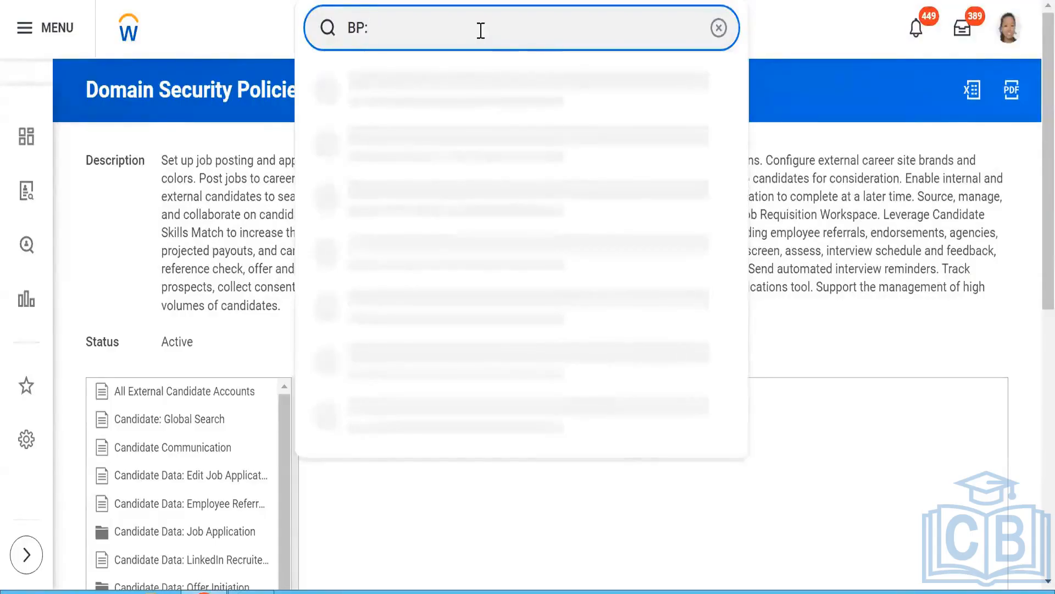
text(Hire)
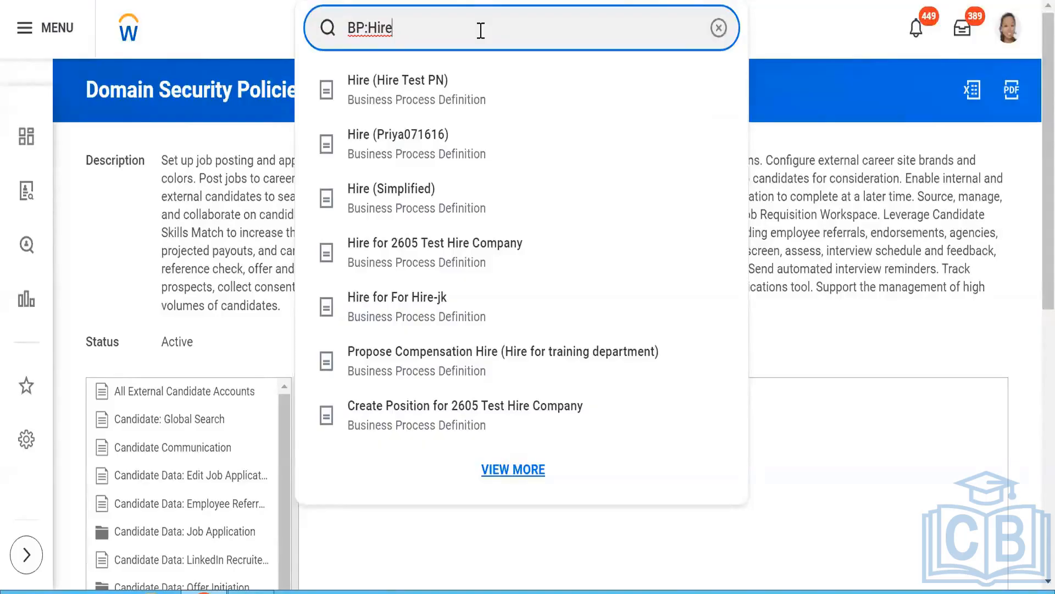
key(BackSpace)
key(BackSpace)
key(BackSpace)
key(BackSpace)
key(BackSpace)
key(BackSpace)
key(BackSpace)
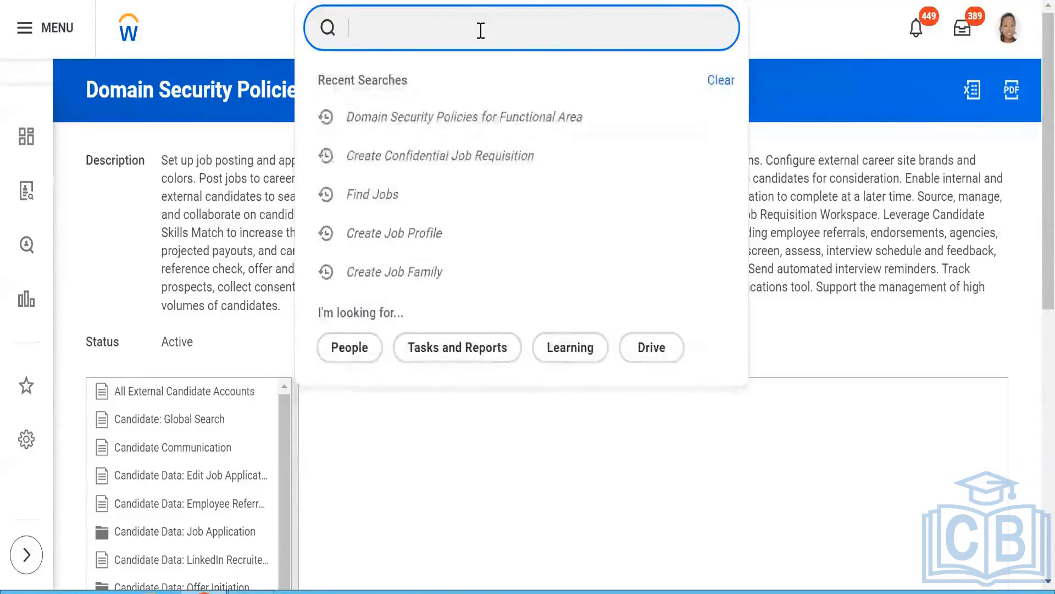
Search for "BP:JOb req skiims" and open the Job Requisition business process definition for SKIIMS PVT LTD.
text(BP)
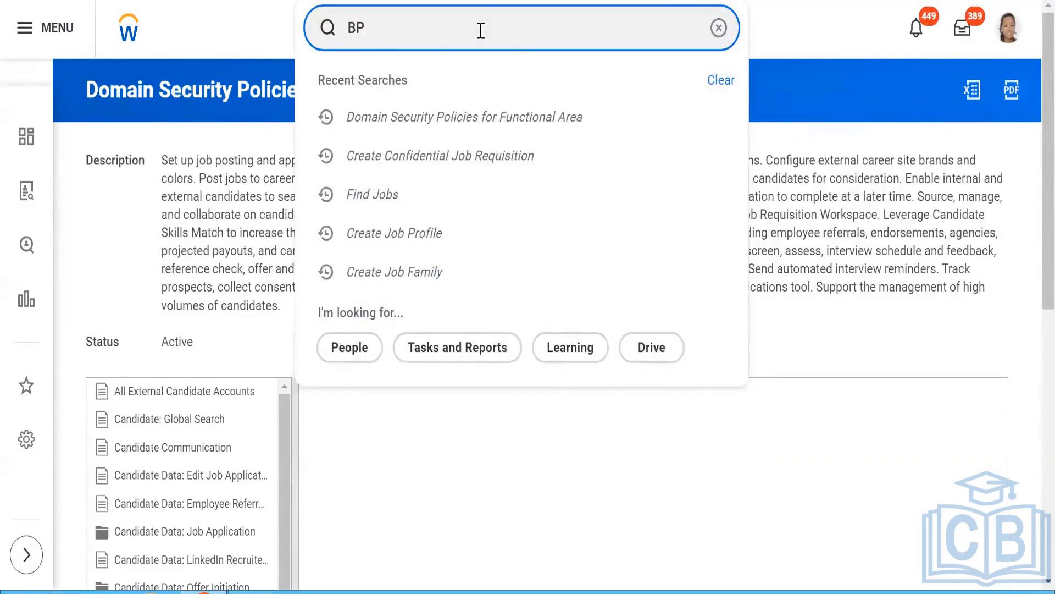
text(:JO)
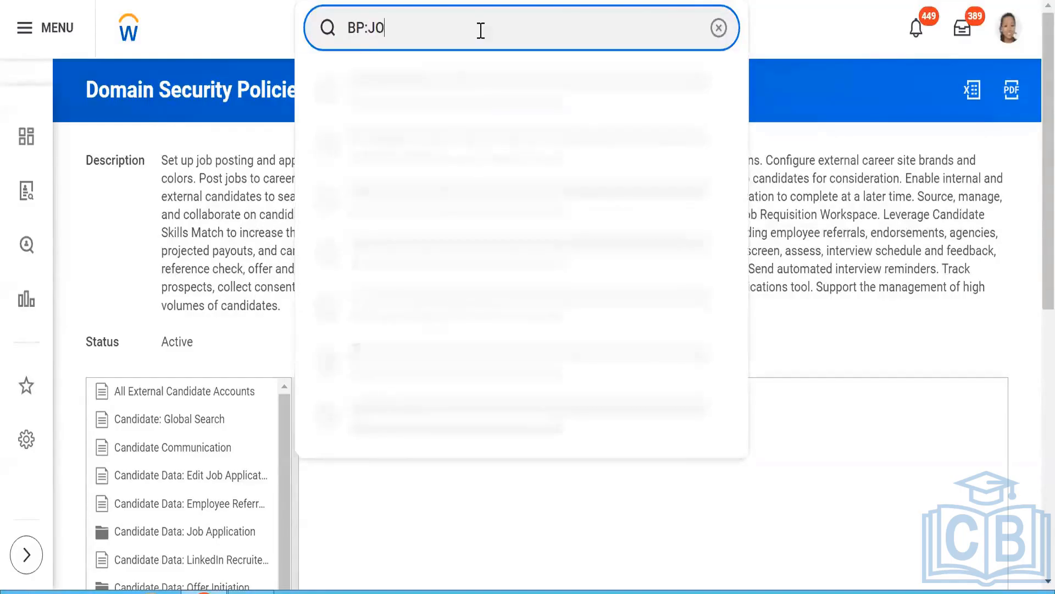
text(b req)
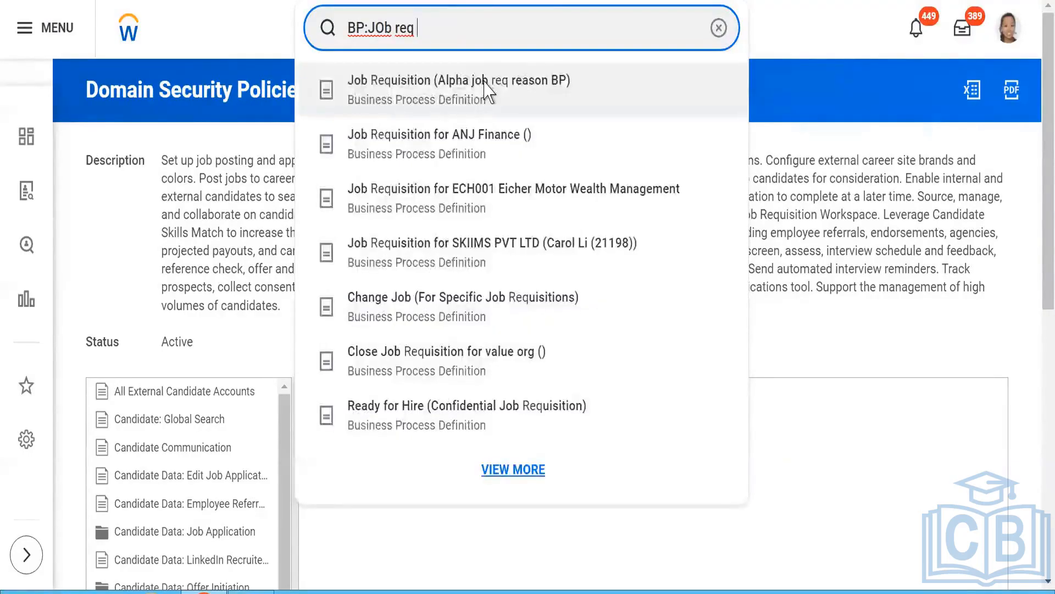
text(skiims)
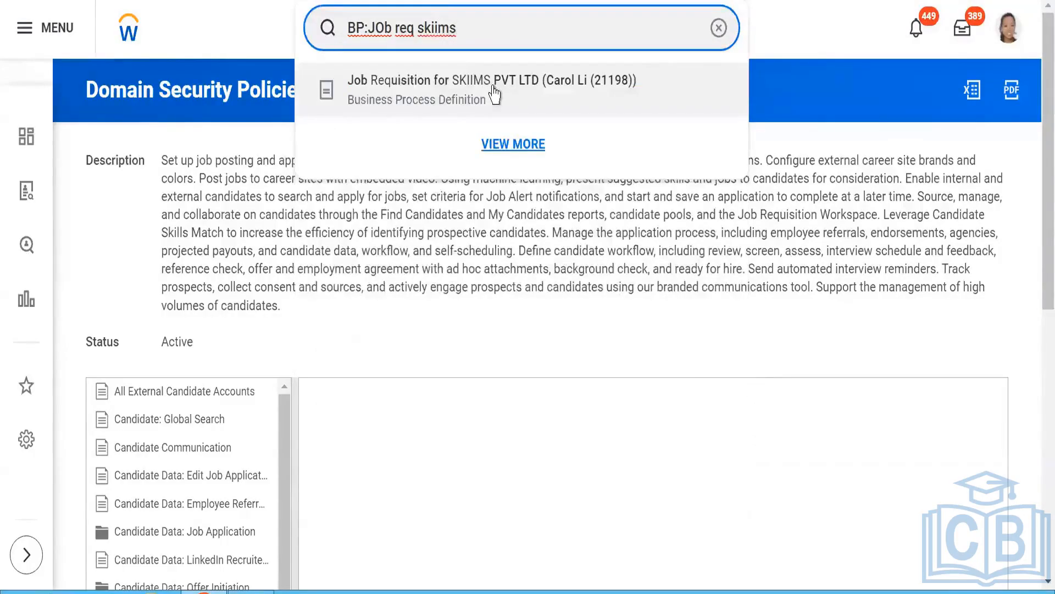
click(493, 88)
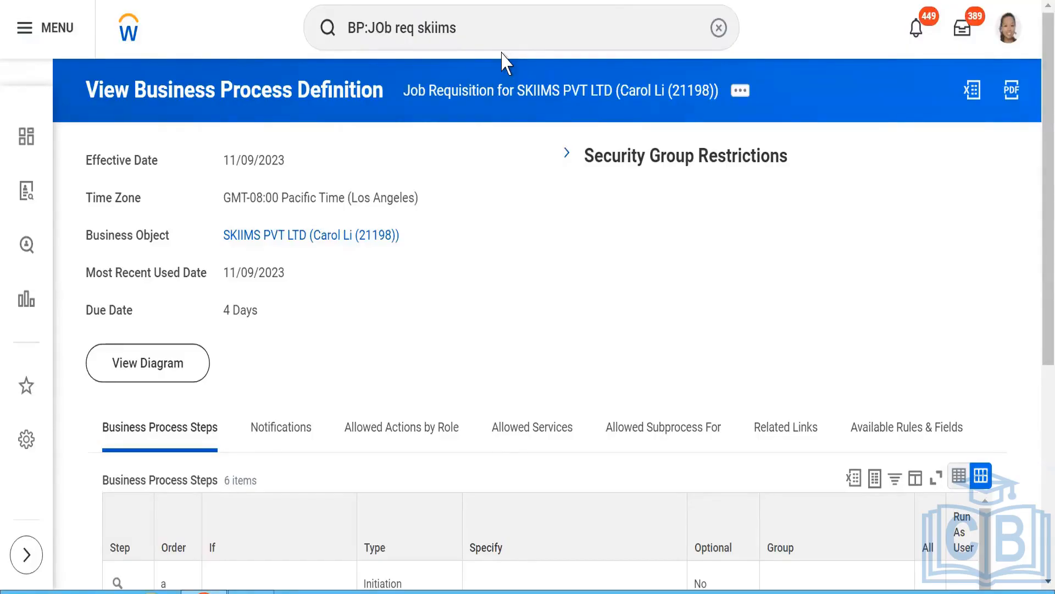
Open the Rule Based Business Process Configuration for the Job Requisition process, effective 11/09/2023 in the GMT-08:00 Pacific time zone.
click(472, 35)
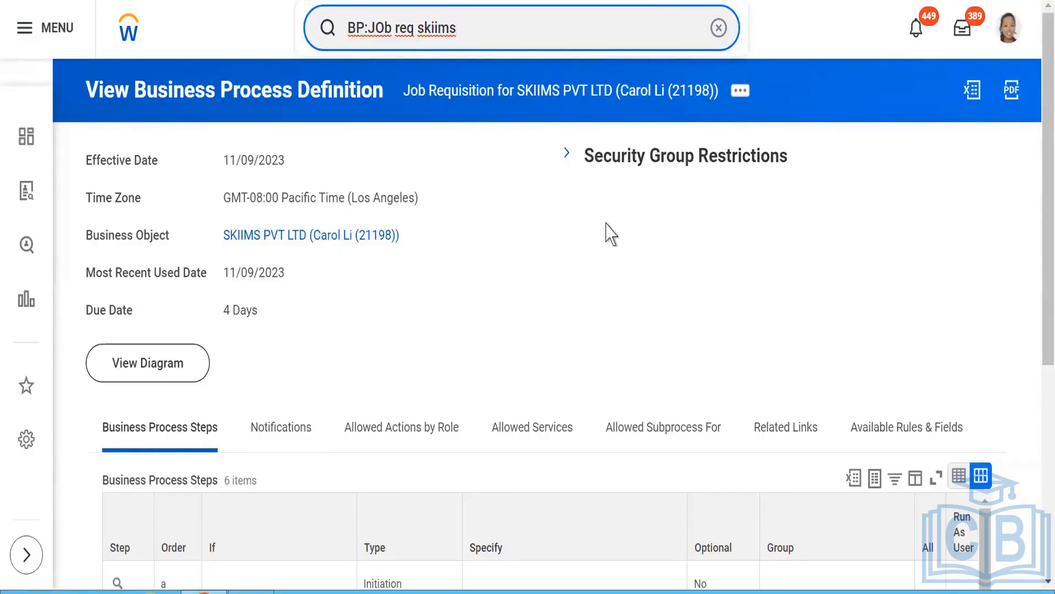
click(740, 93)
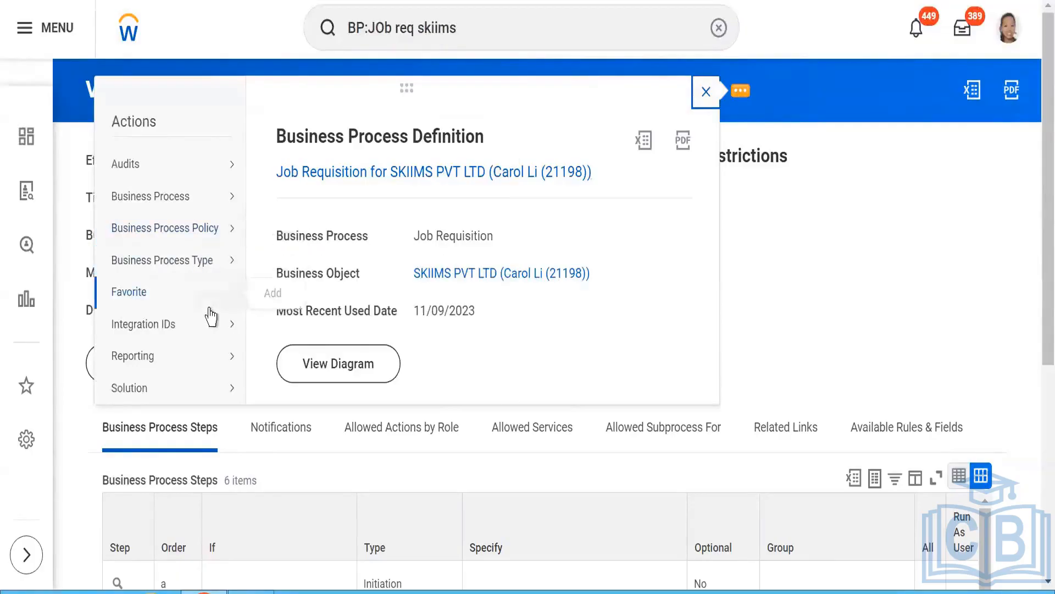
mouse_move(198, 251)
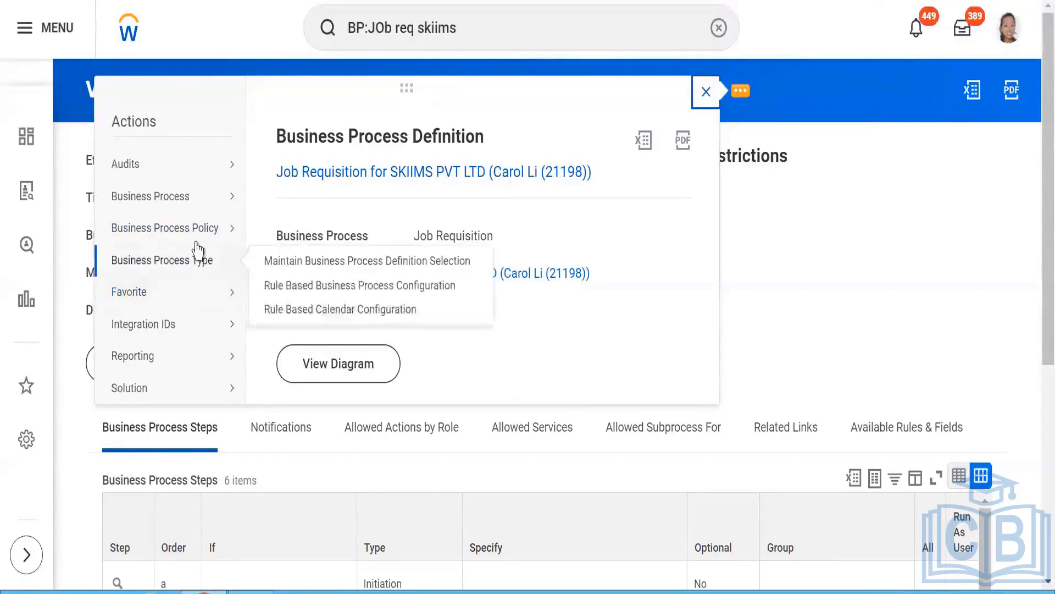
mouse_move(204, 210)
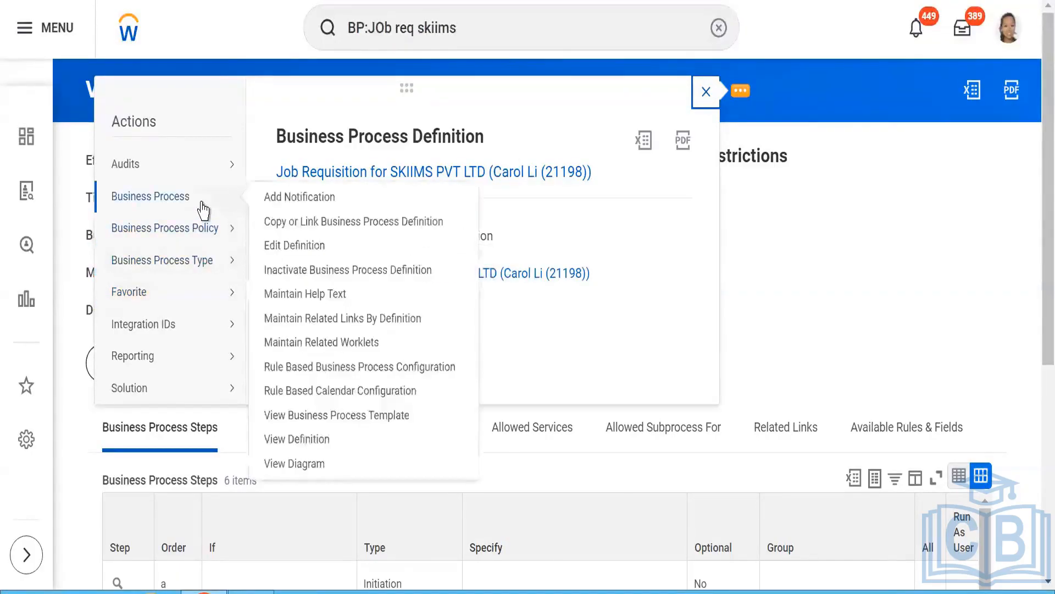
click(336, 368)
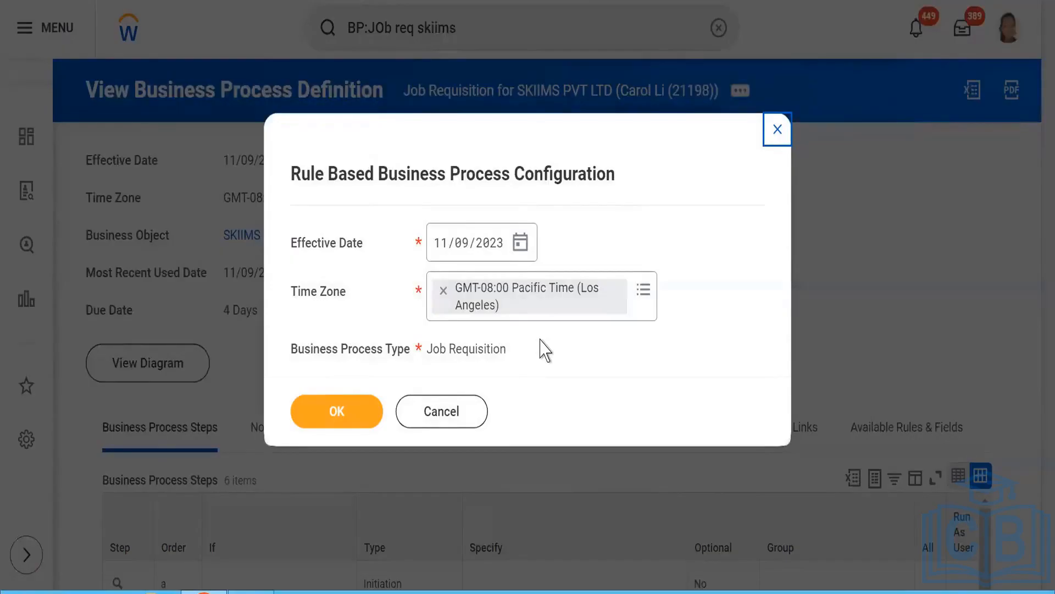
click(324, 416)
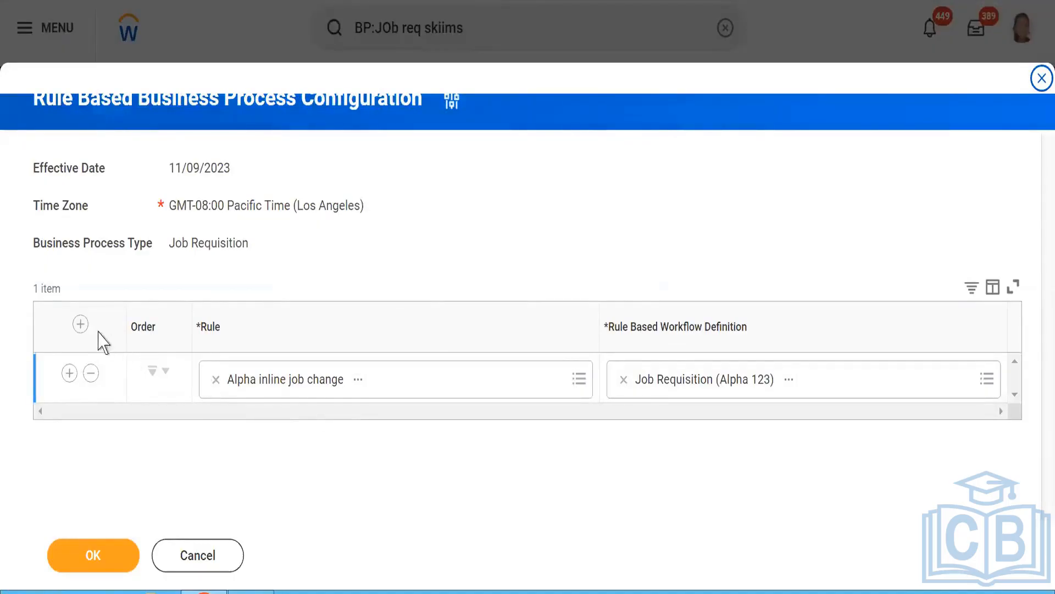
Add a new row to the rule configuration and search the existing rules for "confidential", leaving its rule unselected.
click(81, 325)
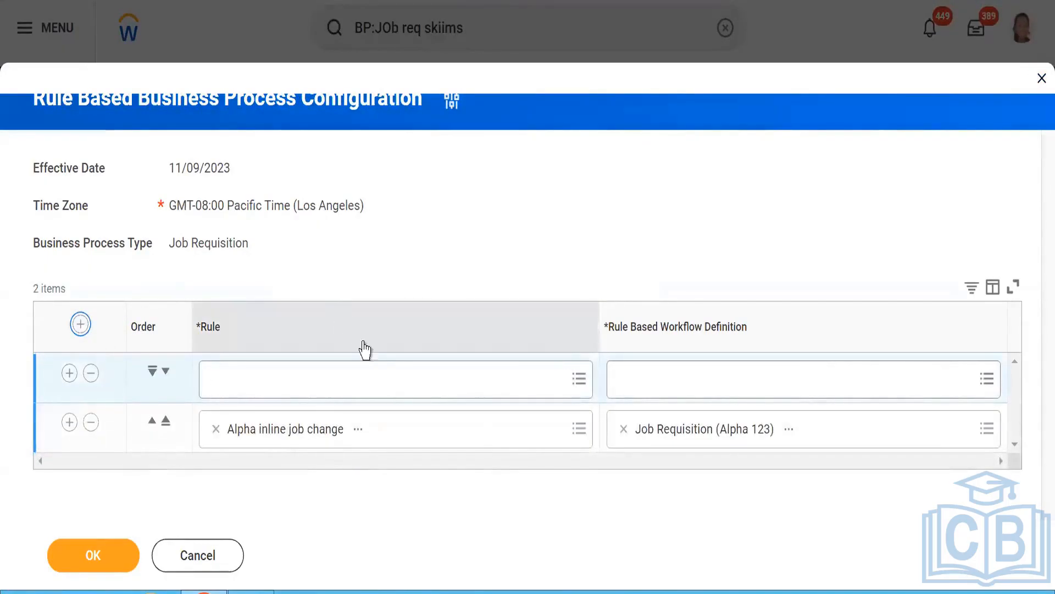
click(368, 383)
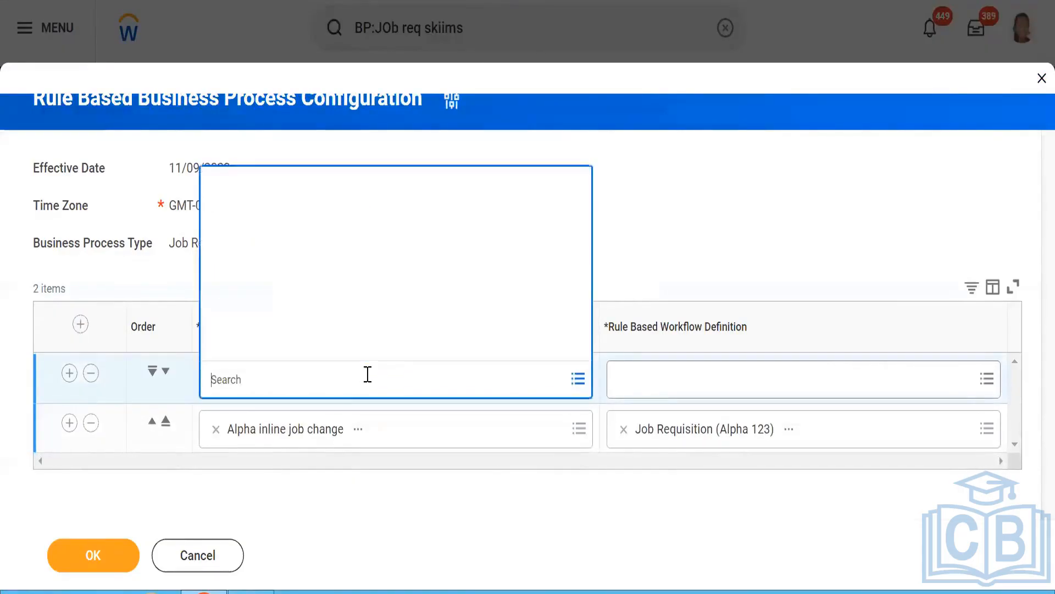
text(confi)
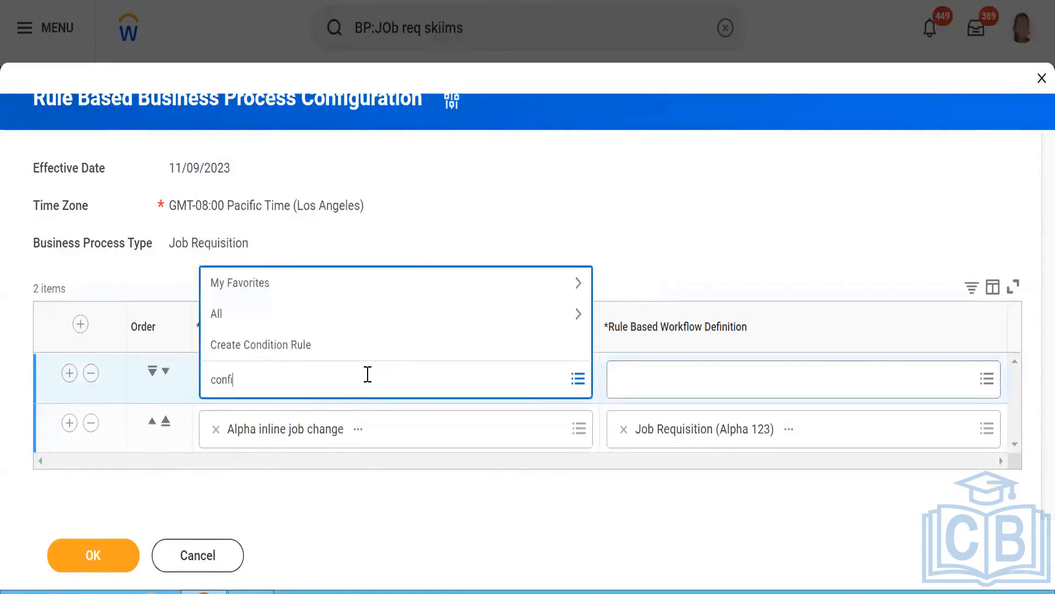
text(dential)
key(Return)
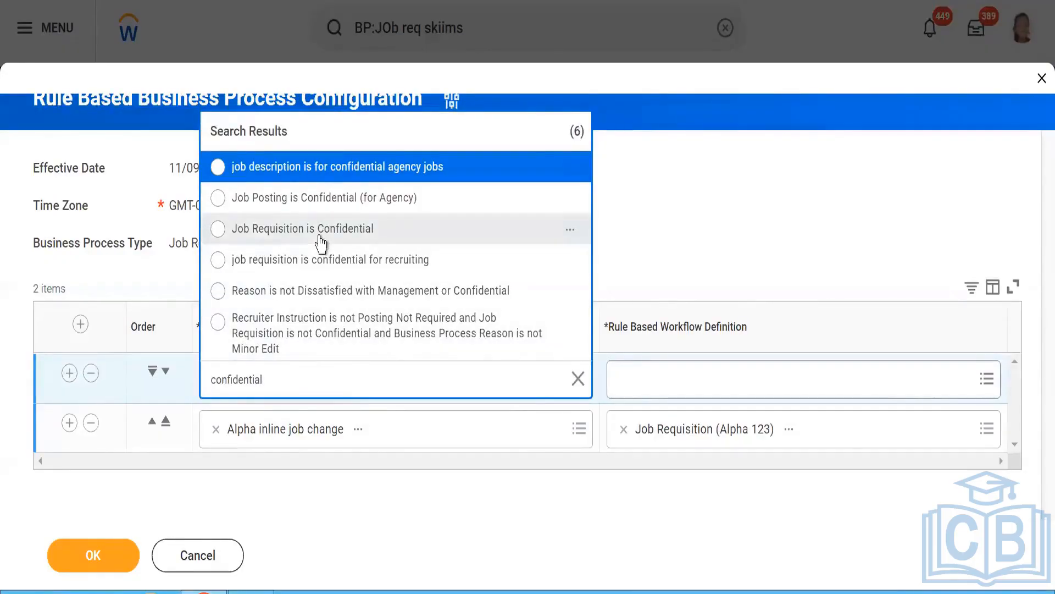
click(578, 379)
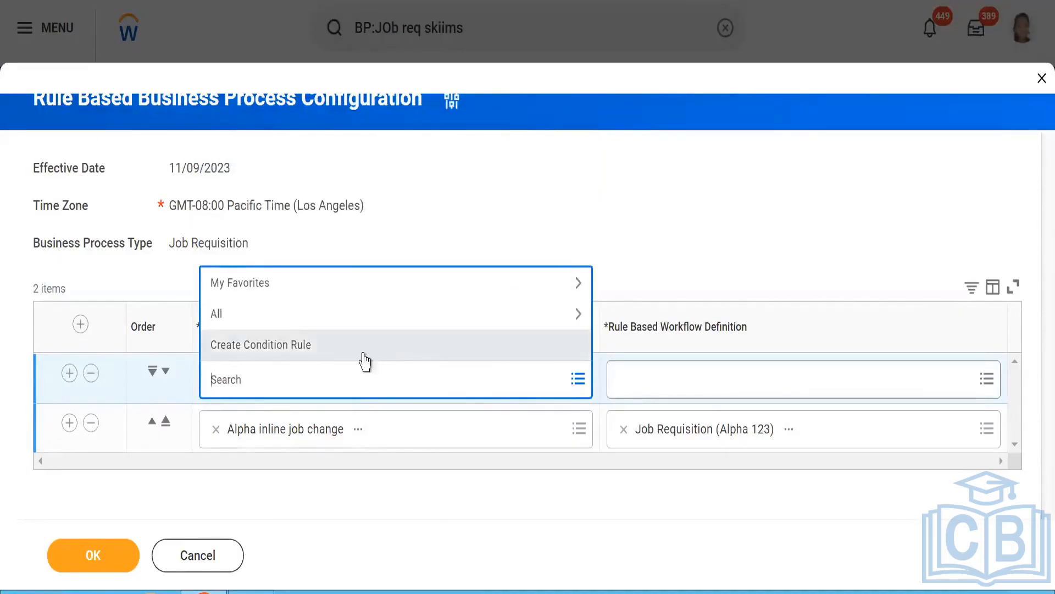
Start creating a condition rule for the new row in the Job Requisition context.
click(314, 350)
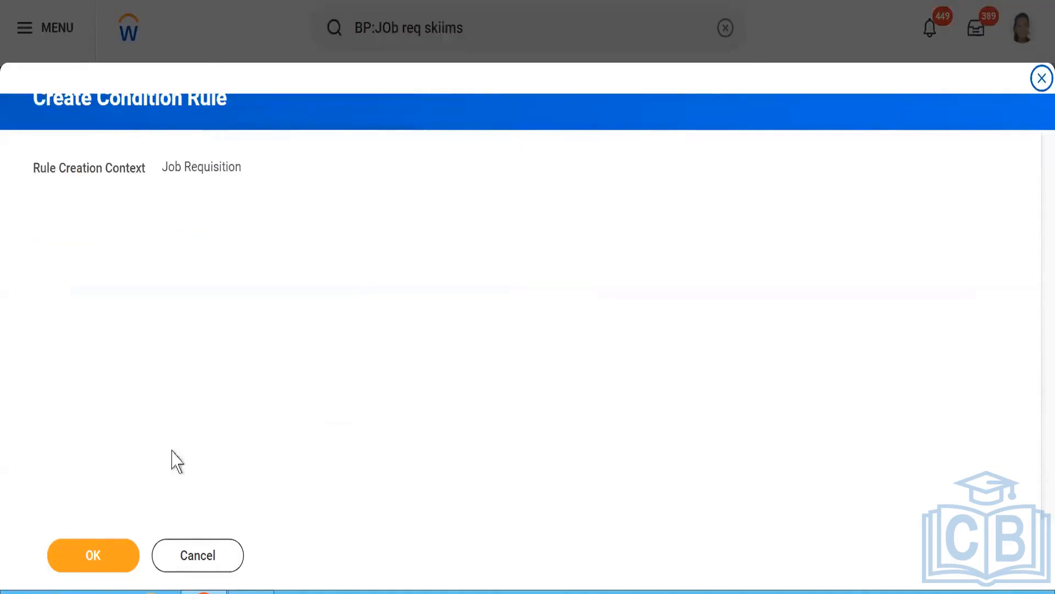
click(87, 557)
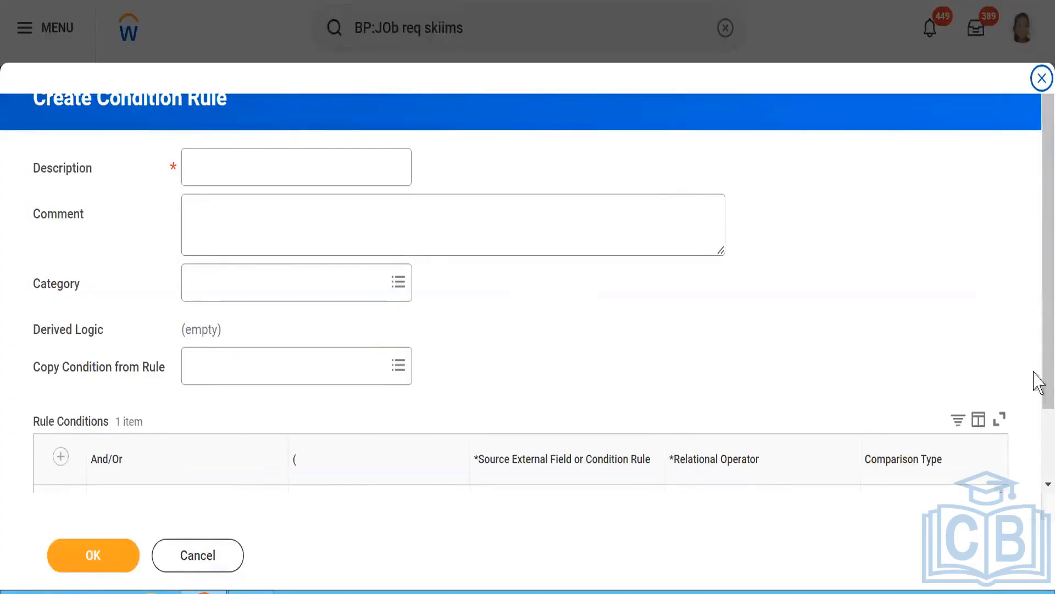
scroll(1034, 484, down, 2)
scroll(1038, 484, down, 2)
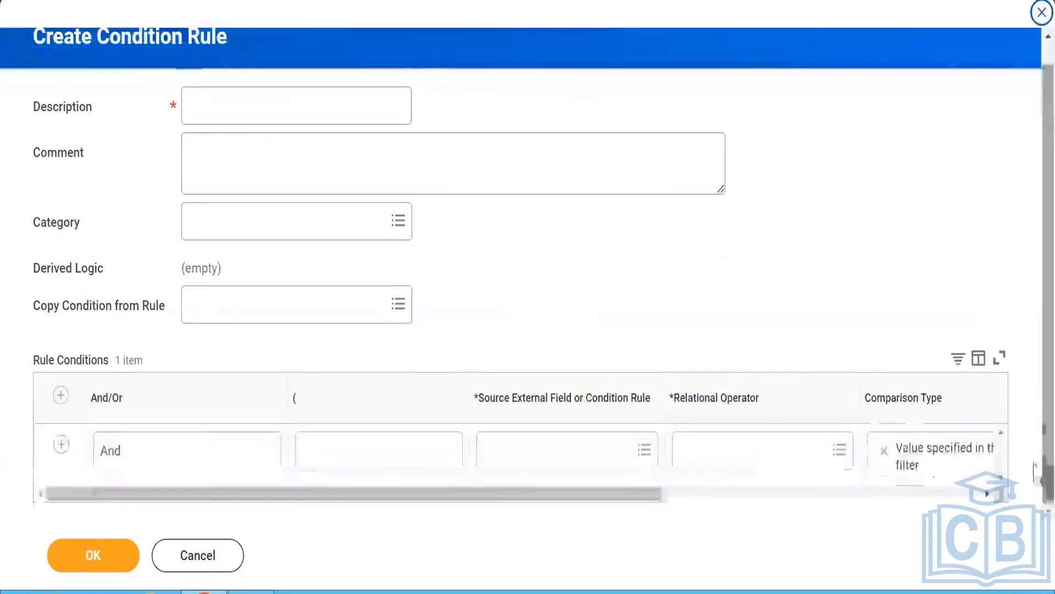
scroll(1030, 430, up, 1)
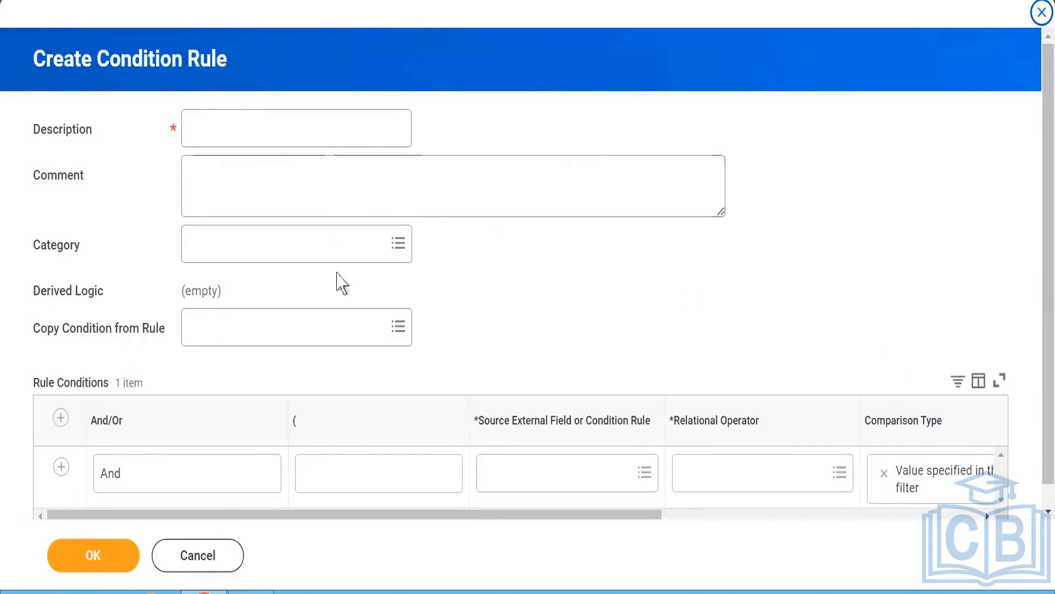
click(518, 484)
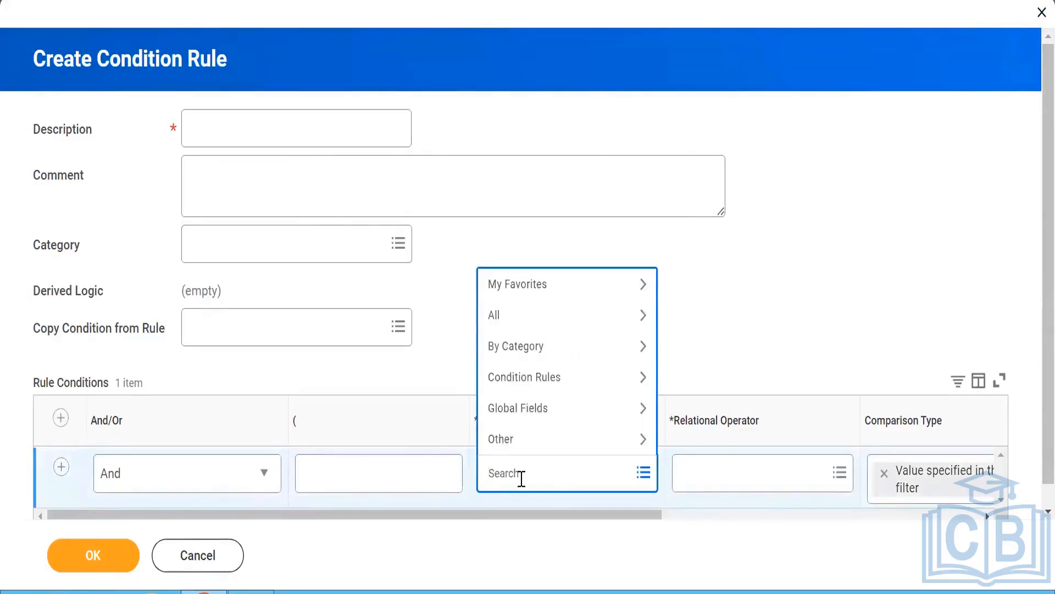
text(confidential)
key(Return)
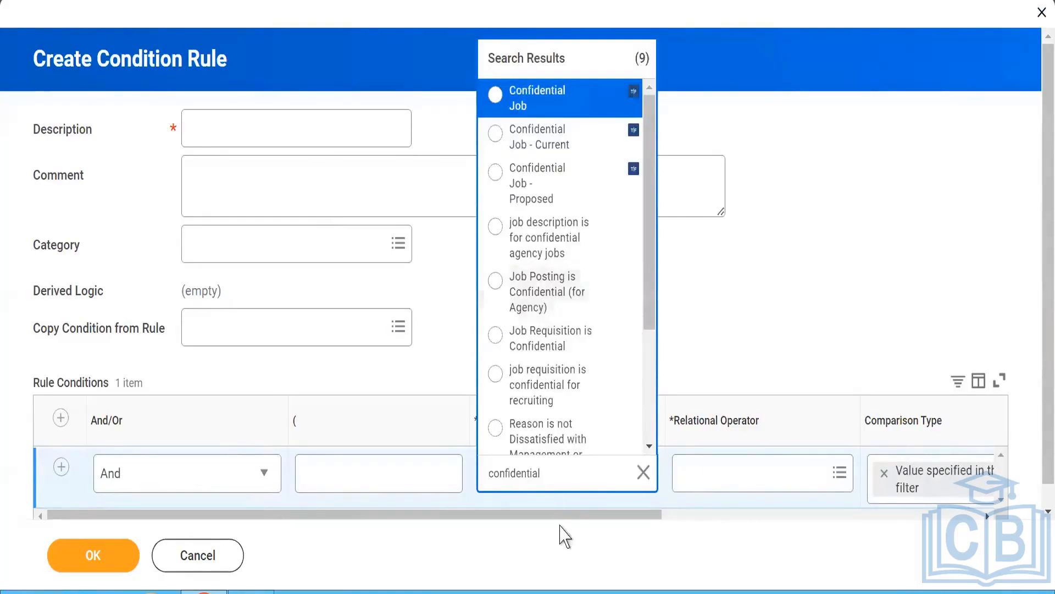
key(Return)
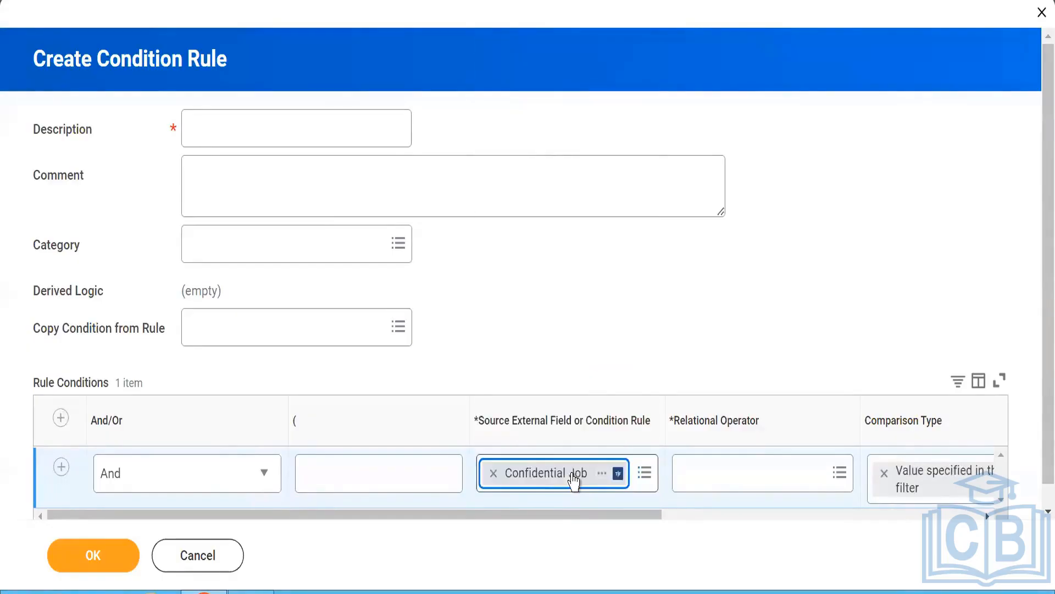
click(493, 472)
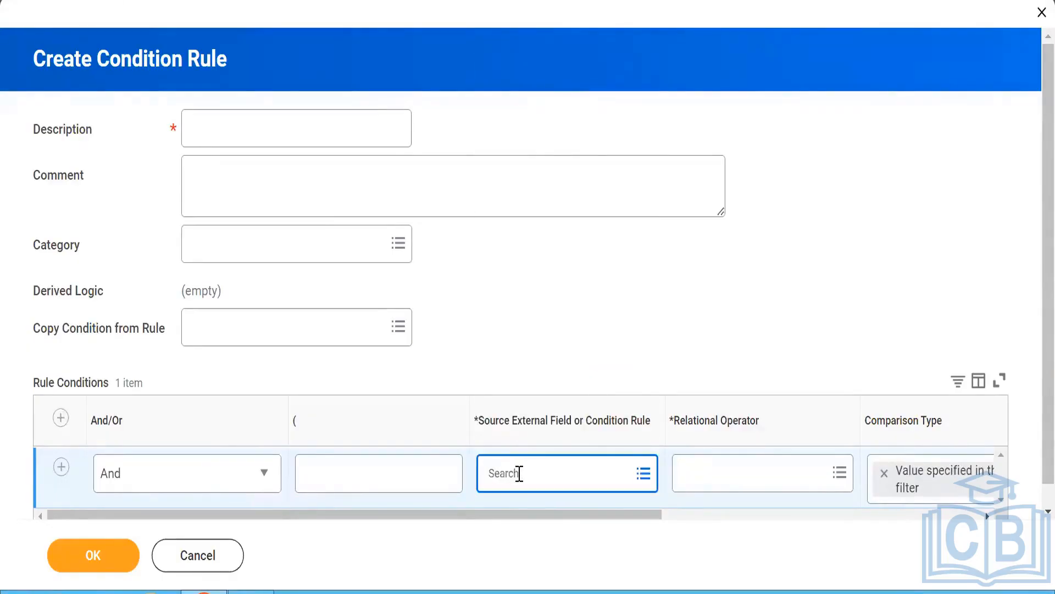
text(Con req)
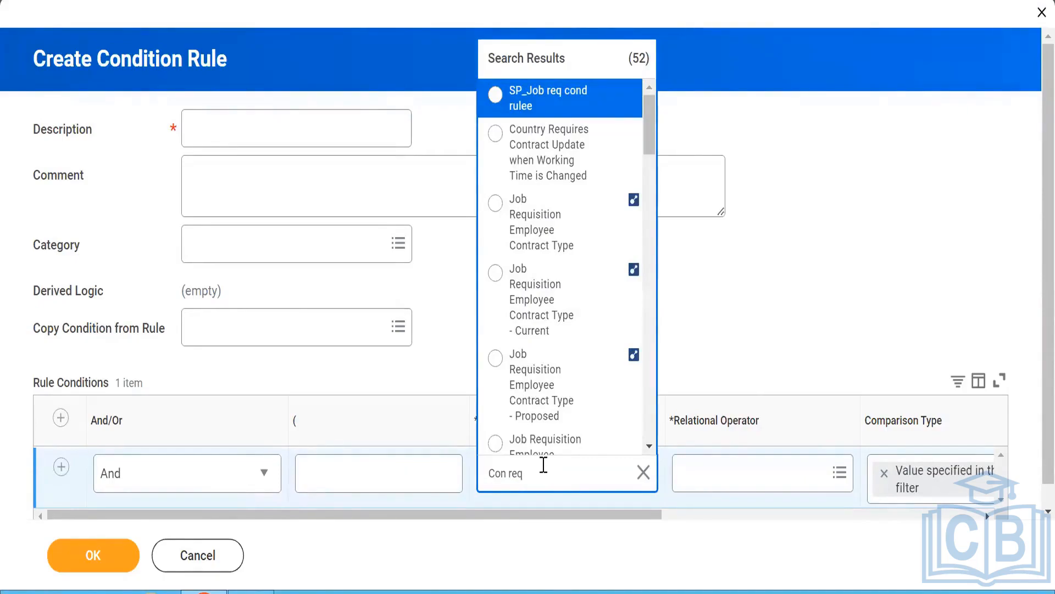
key(BackSpace)
key(BackSpace)
key(BackSpace)
key(BackSpace)
key(BackSpace)
key(BackSpace)
key(BackSpace)
Search the source fields for "Job requis", view the Job Requisition field's details and choose it as the condition's source.
text(Job requis)
key(Return)
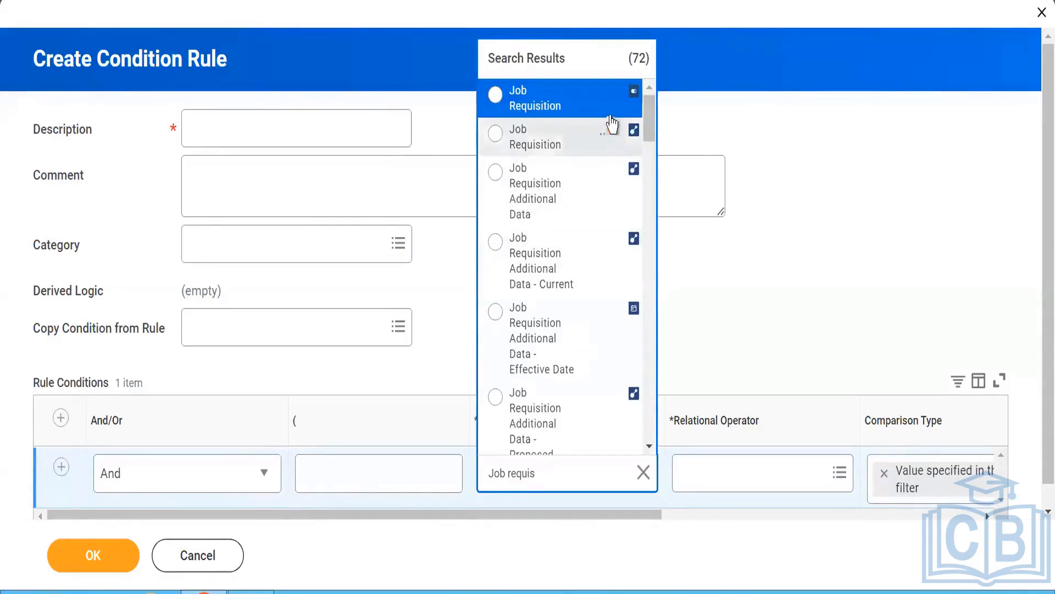
click(605, 99)
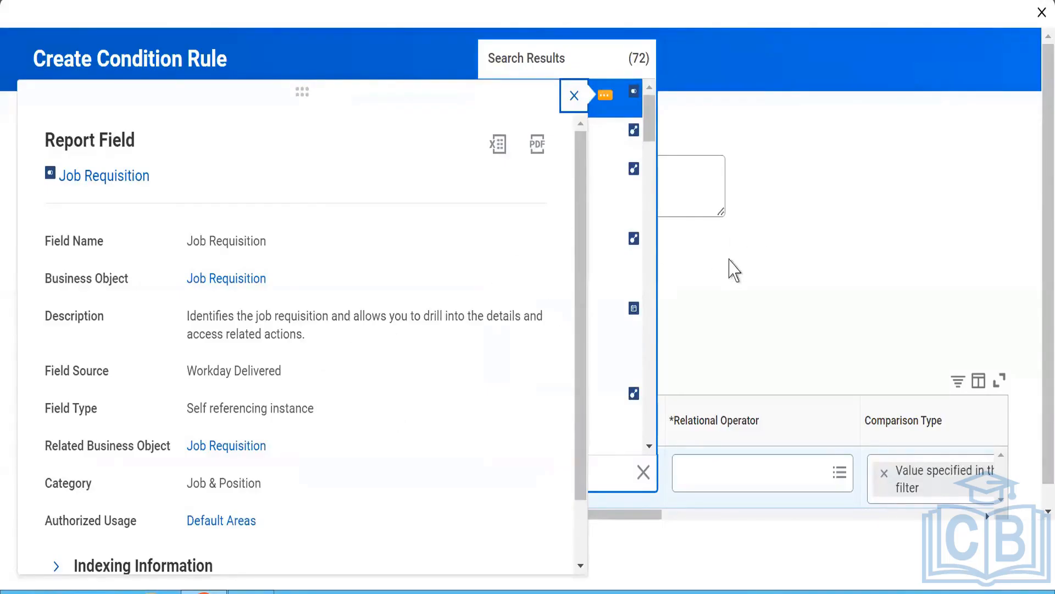
click(550, 107)
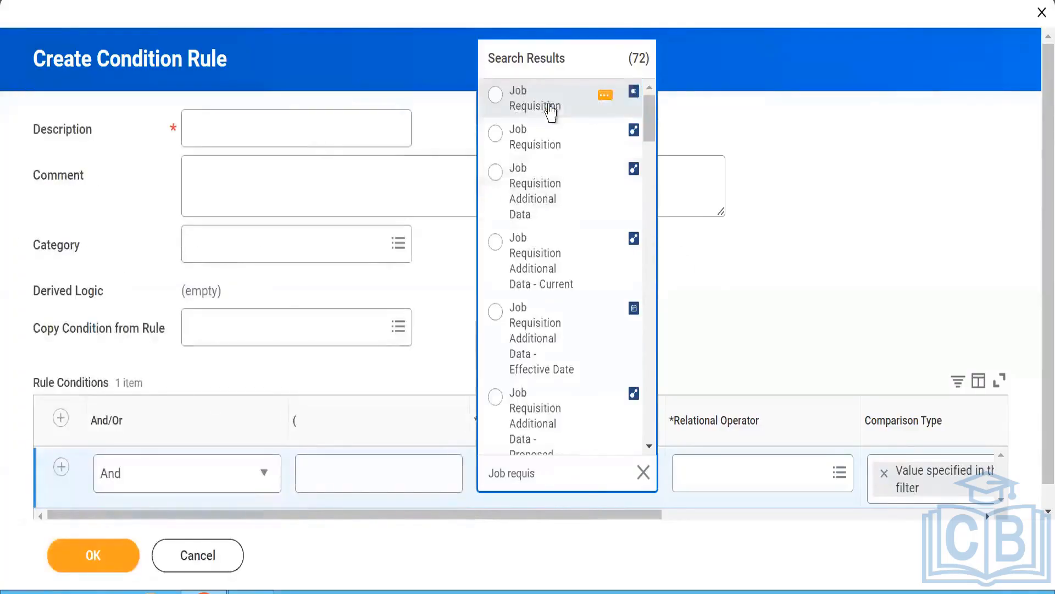
click(553, 111)
Enter "Skiims_Confidential" as the condition rule's description.
click(335, 134)
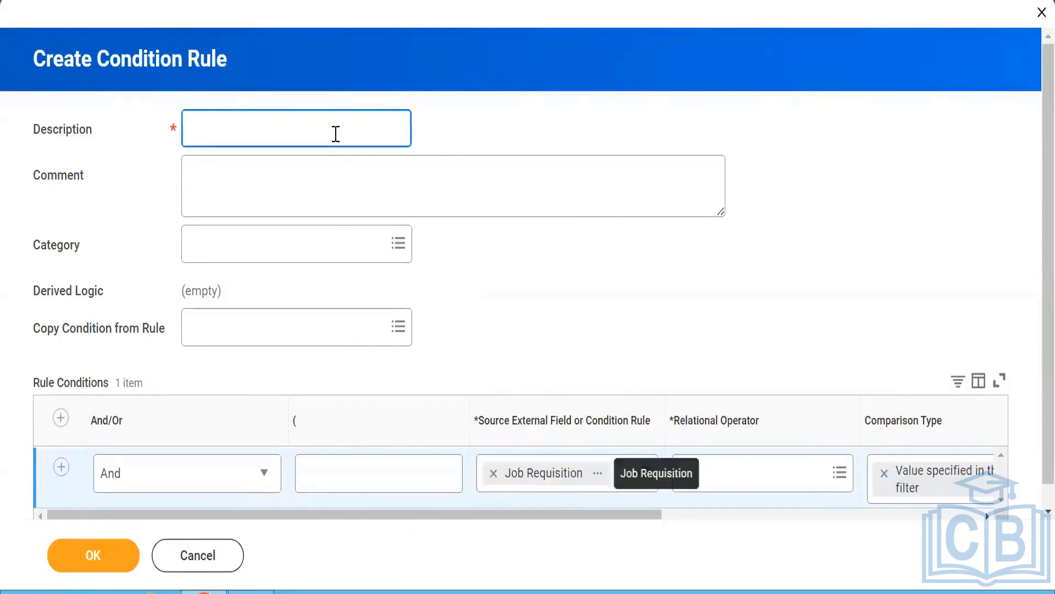
text(Sk)
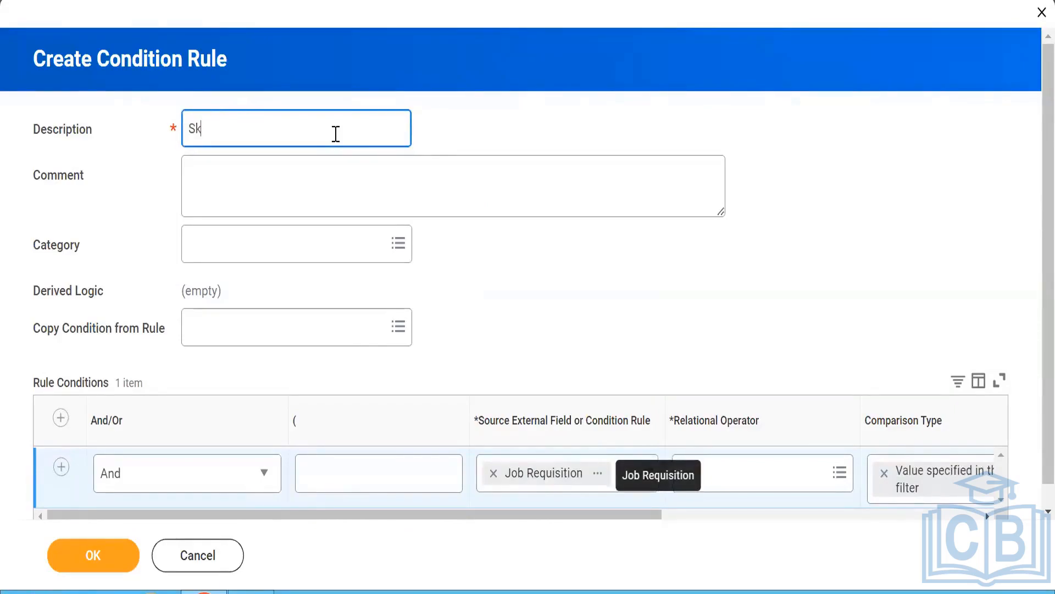
text(iims_Confidential)
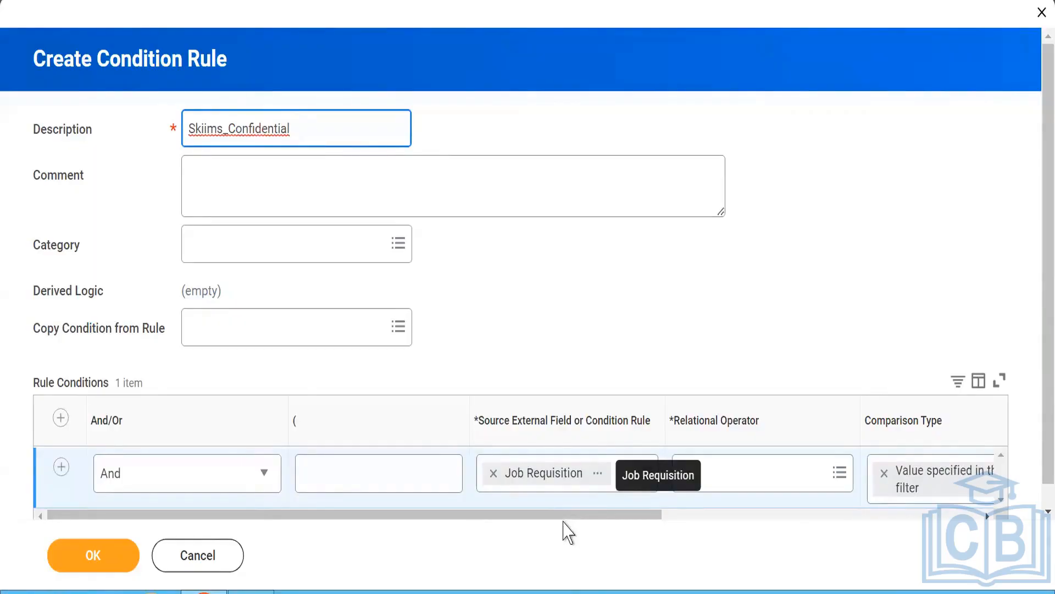
Set the relational operator of the Job Requisition condition to "in the selection list".
click(587, 513)
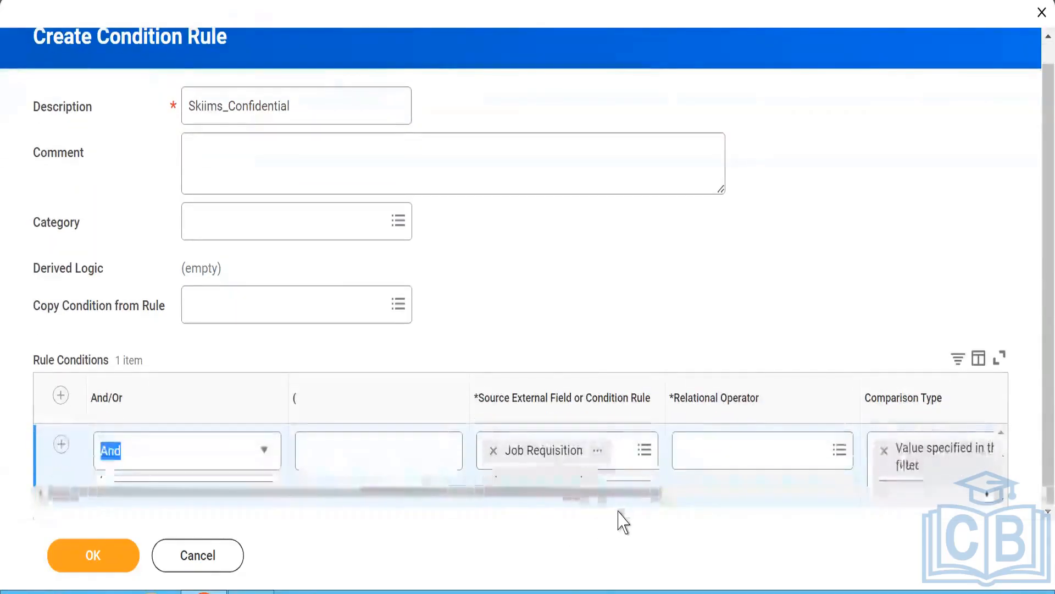
drag(593, 502, 657, 492)
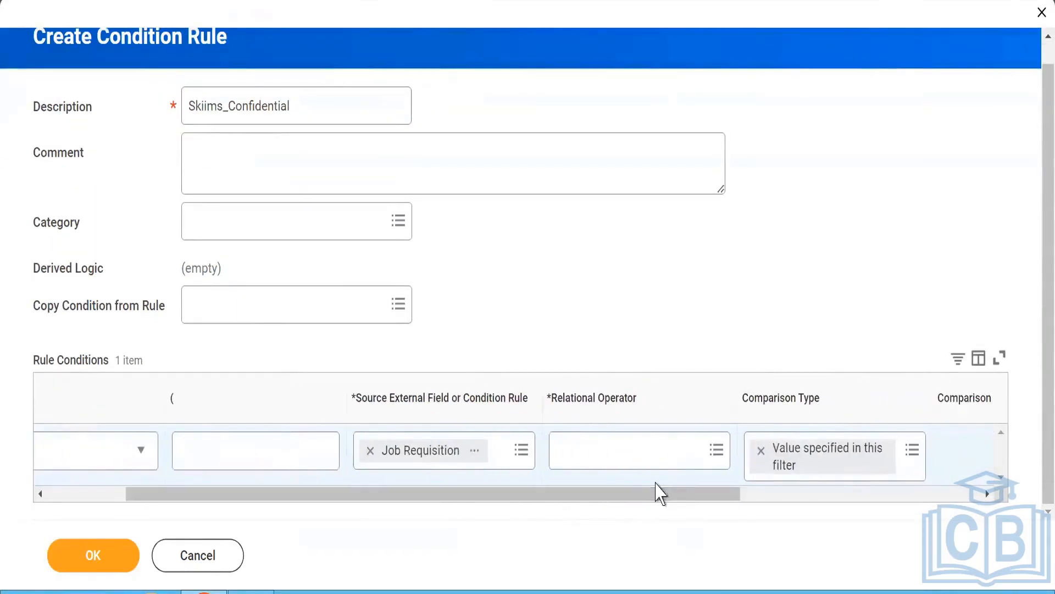
click(658, 455)
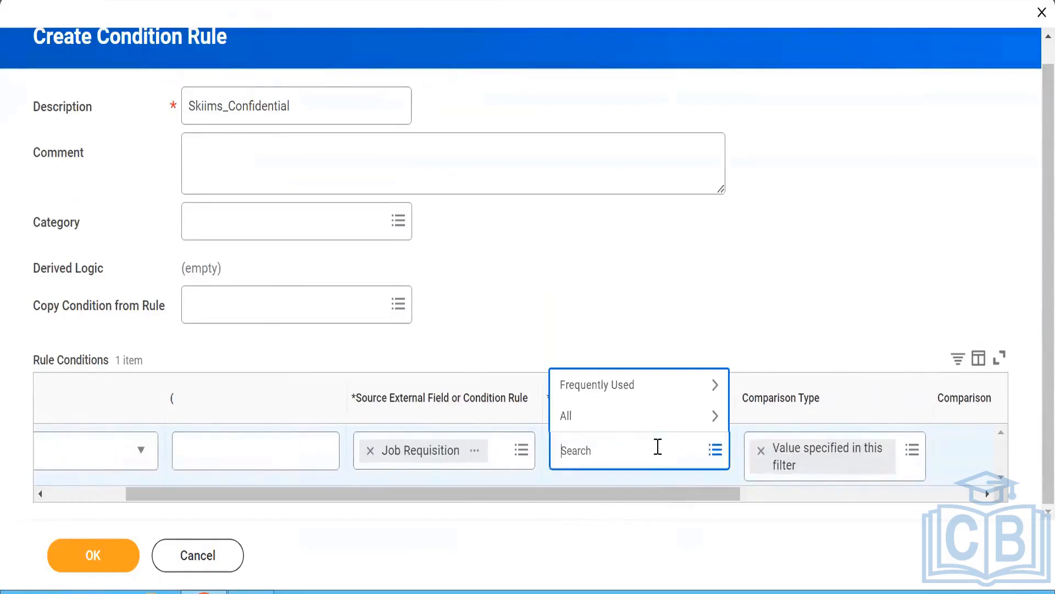
text(in the se)
key(Return)
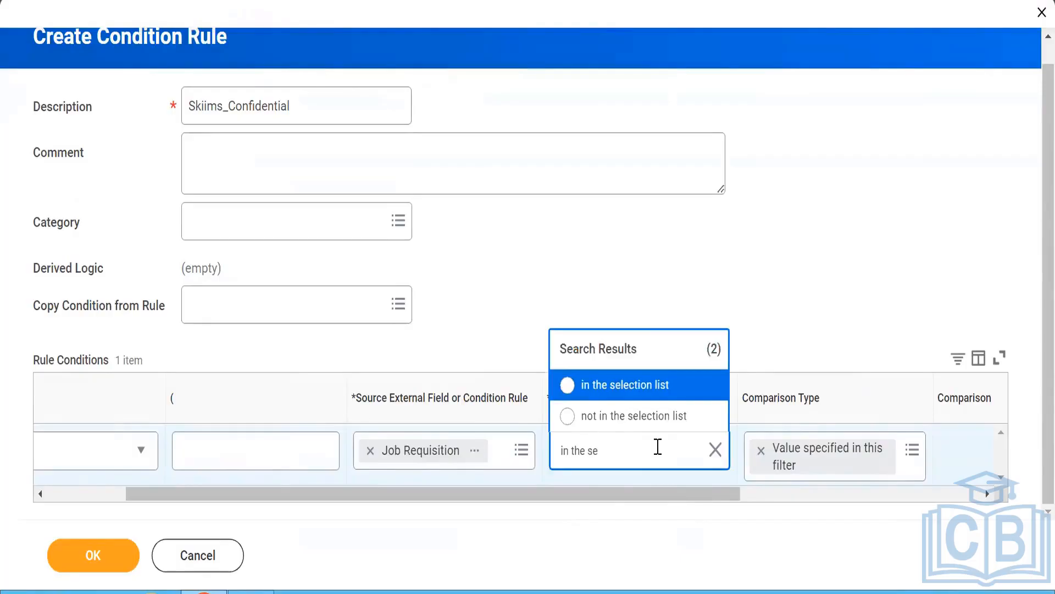
click(641, 387)
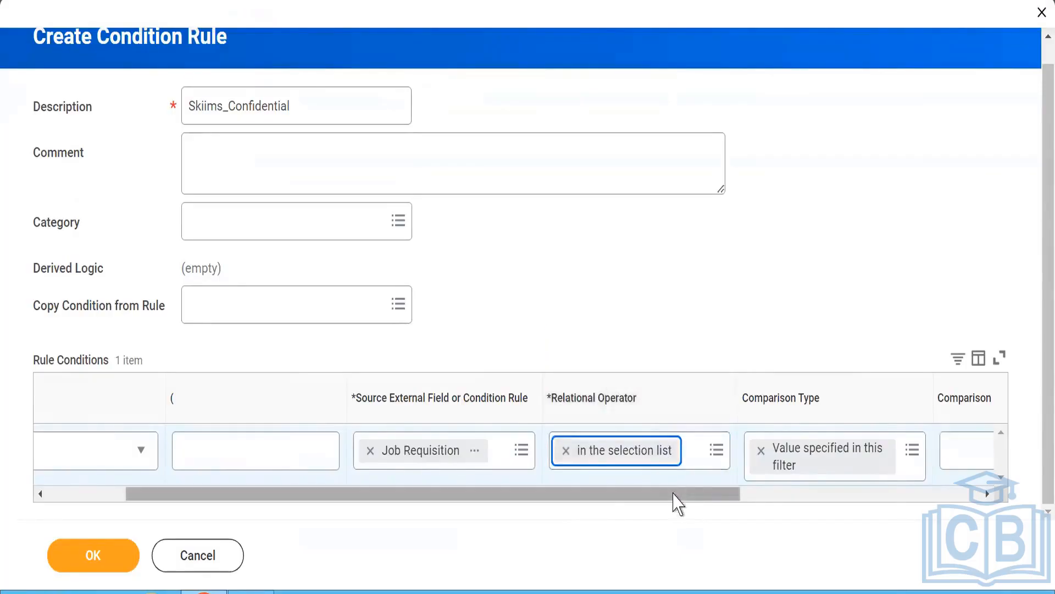
Search the comparison values for "skiims" and select the R-01508 Skiims _CEO (Confidential) requisition.
drag(674, 499, 817, 502)
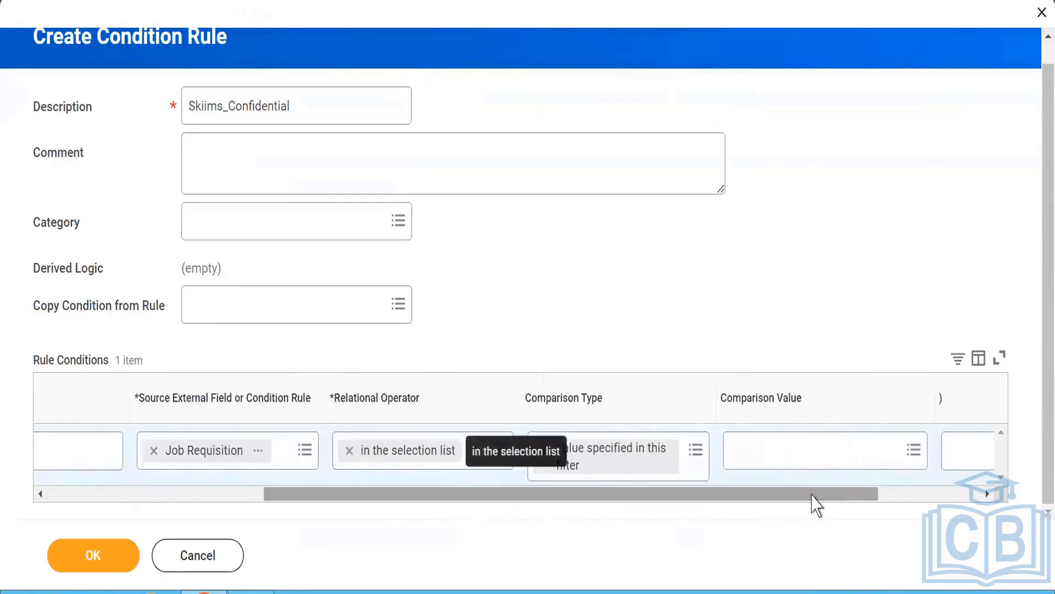
click(862, 462)
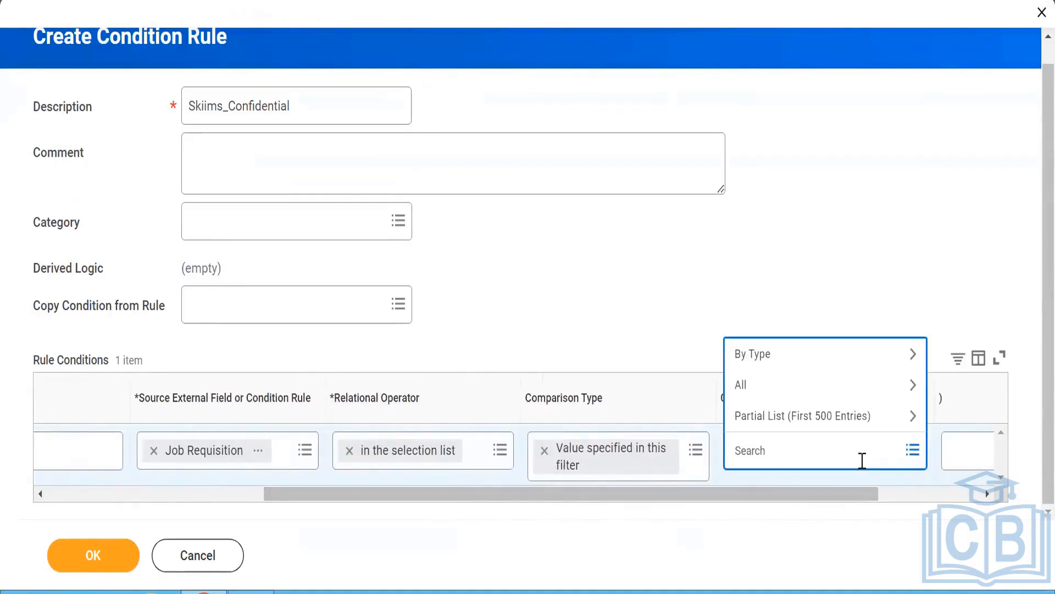
text(skiims)
key(Return)
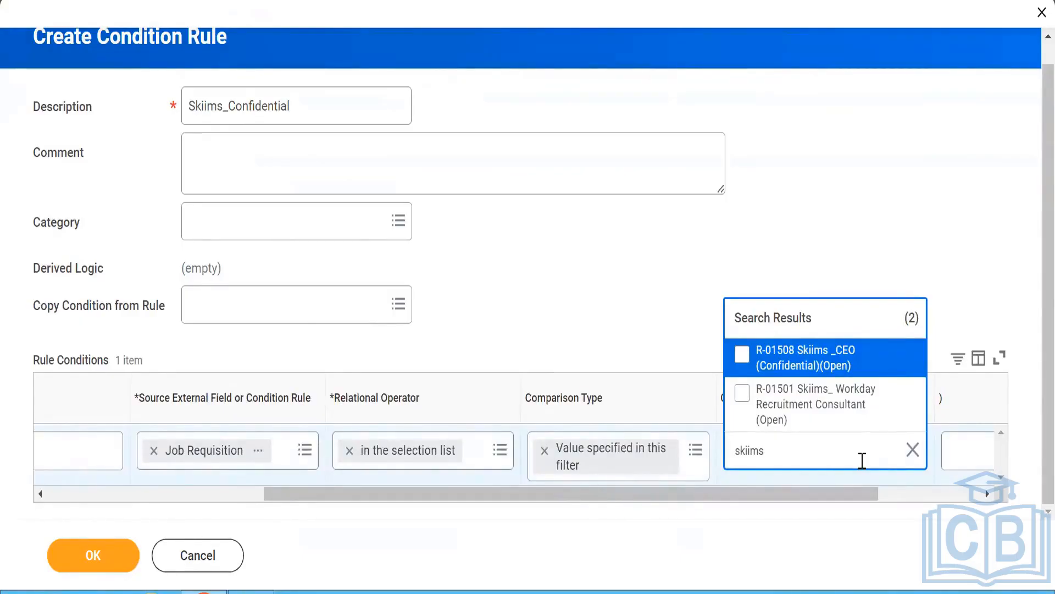
click(782, 363)
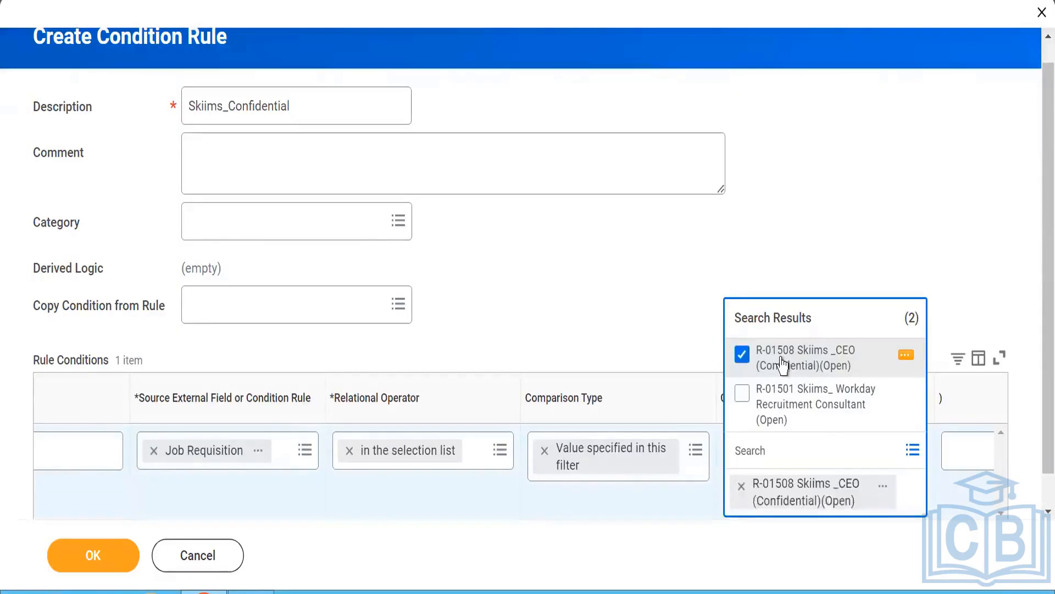
Save the Skiims_Confidential condition rule and open the workflow definition choice for its row.
click(691, 302)
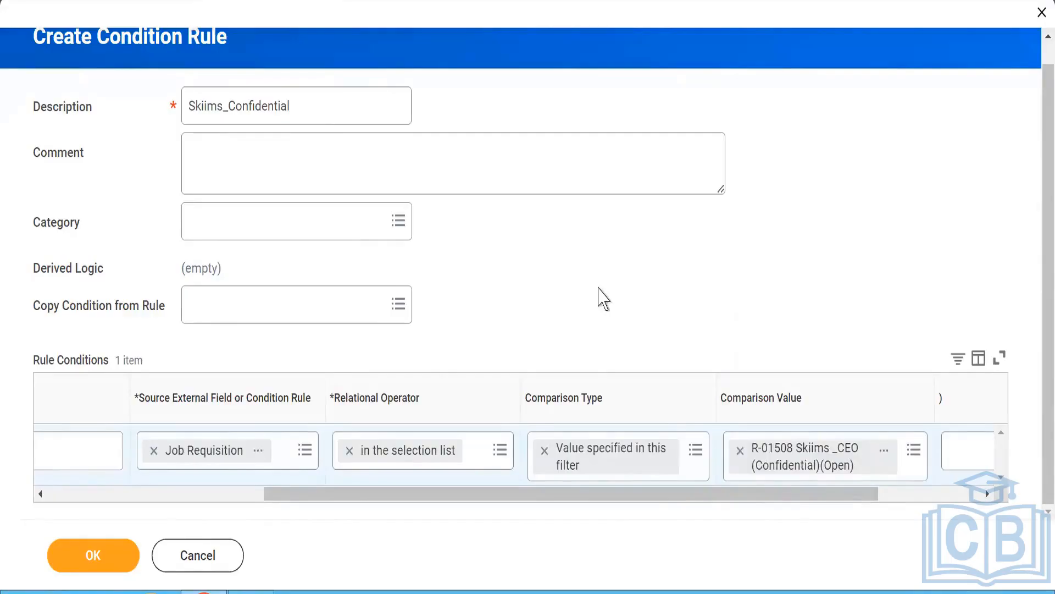
click(88, 557)
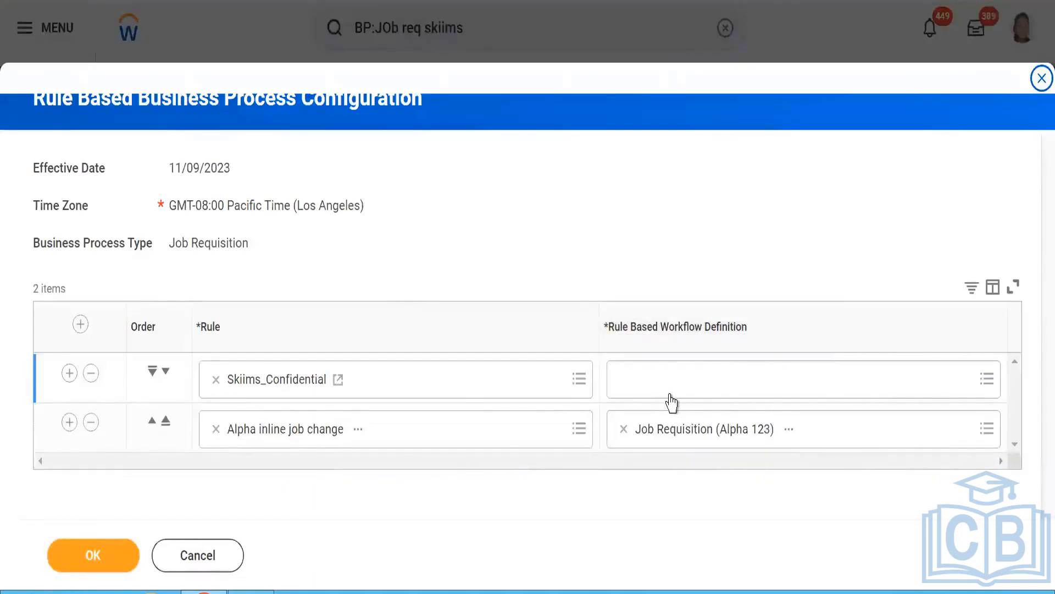
click(671, 394)
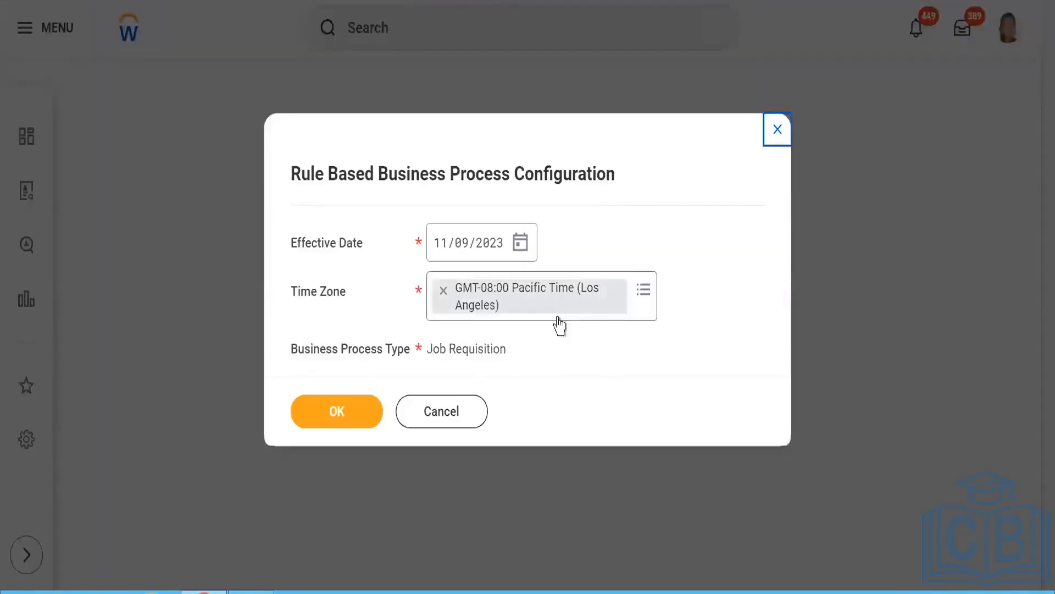
Confirm the Job Requisition rule configuration effective 11/09/2023, add a rule row and start a new condition rule for it.
click(317, 422)
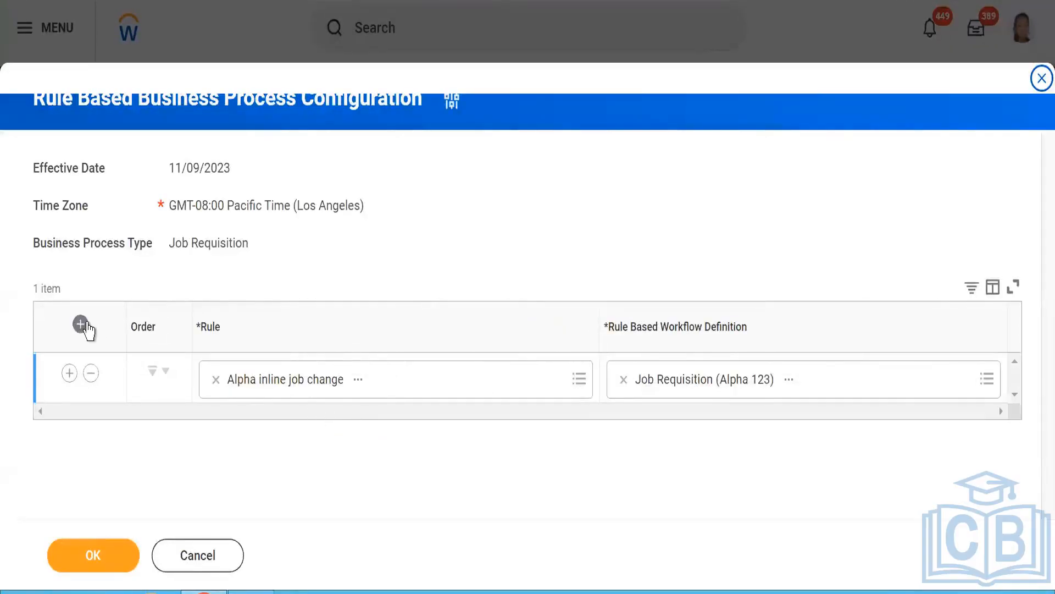
click(80, 324)
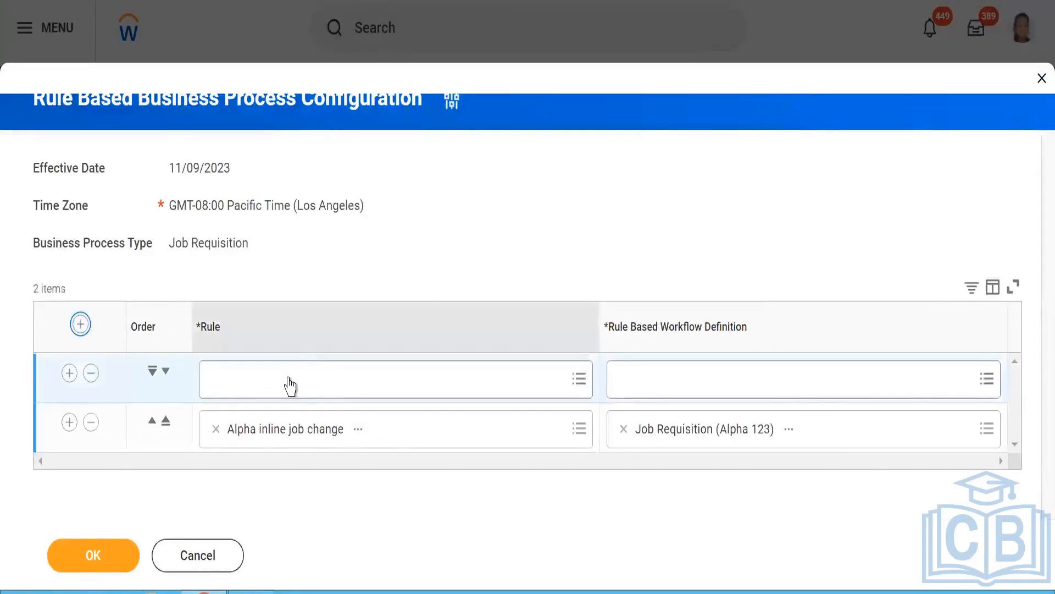
click(286, 378)
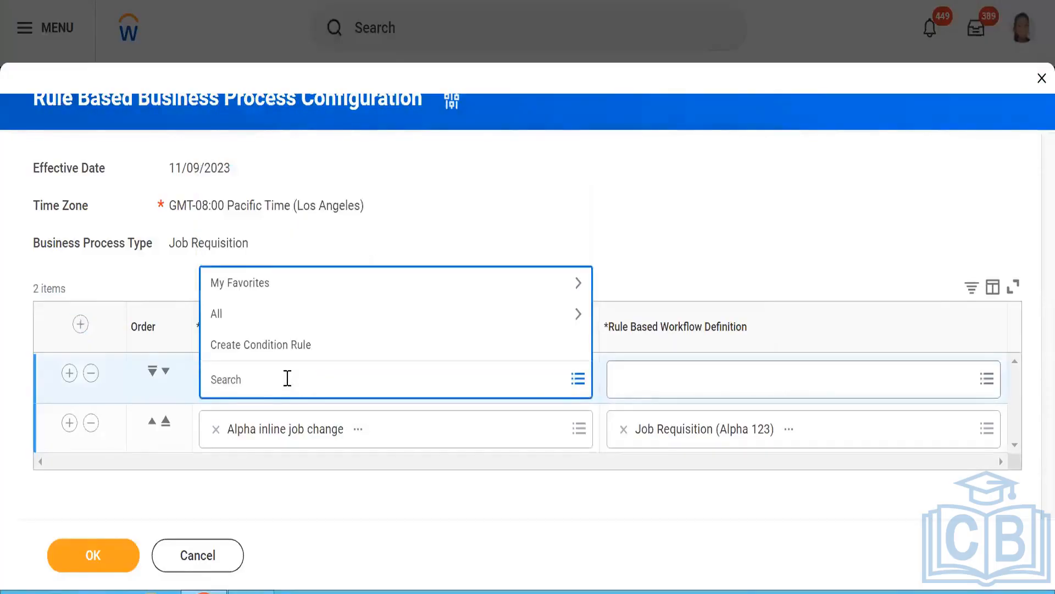
click(274, 345)
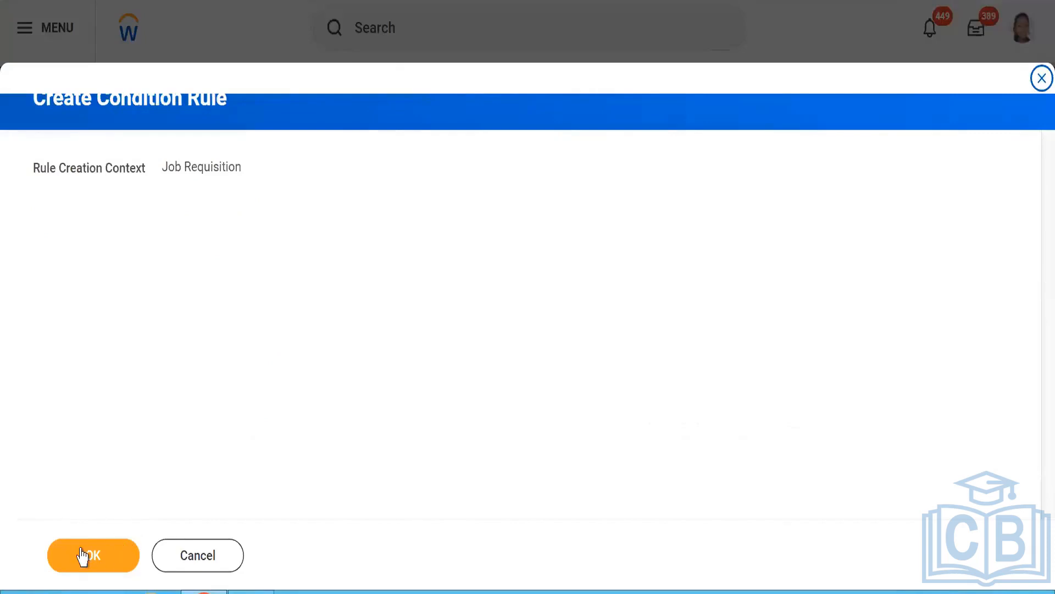
click(84, 555)
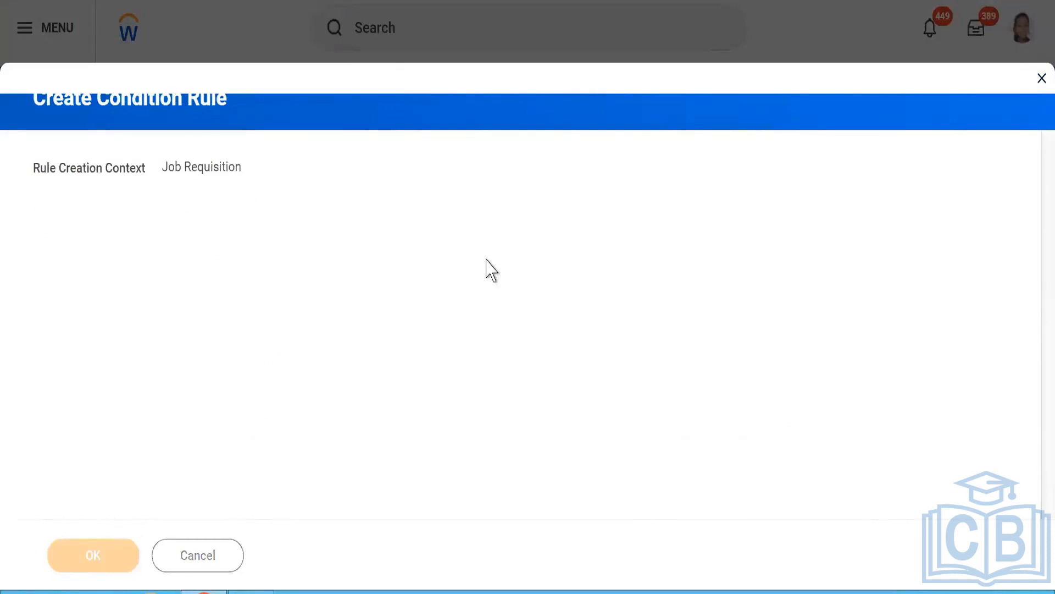
Enter "Skiims Confidential" as the new condition rule's description.
click(280, 174)
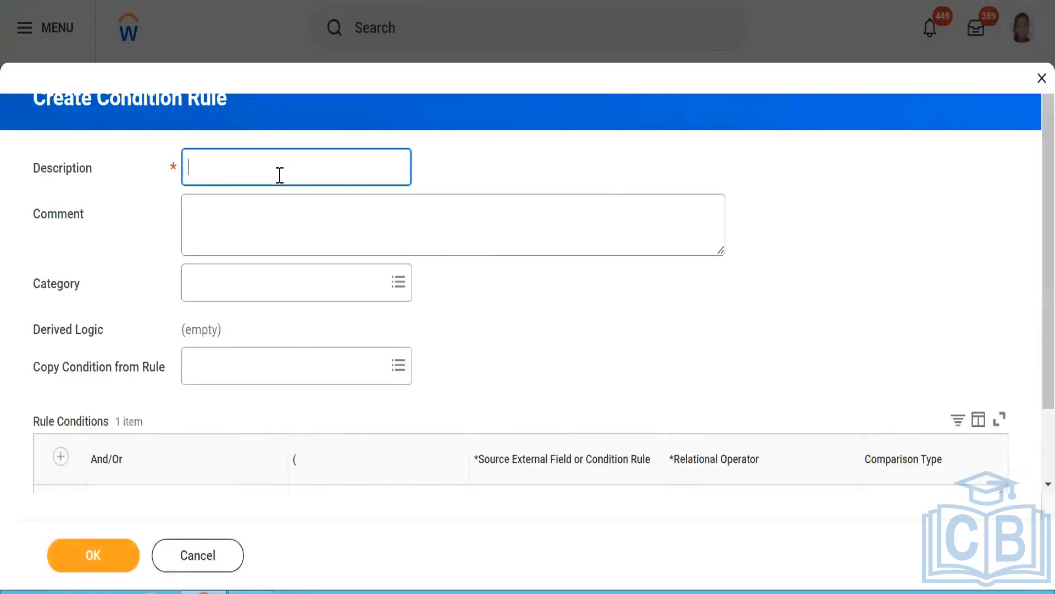
text(Skk)
key(BackSpace)
text(iims Confid)
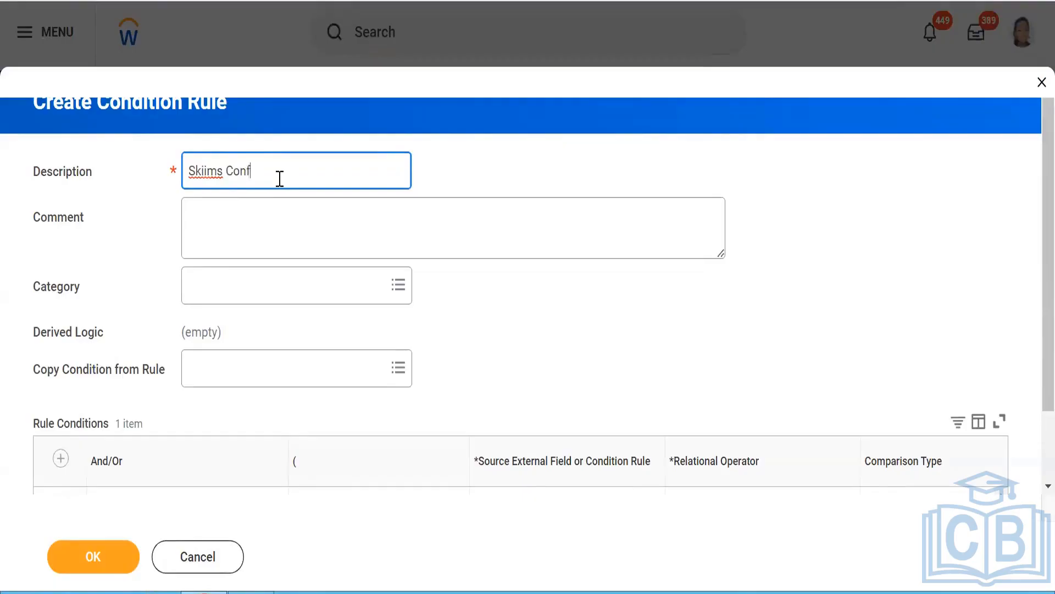
text(ential)
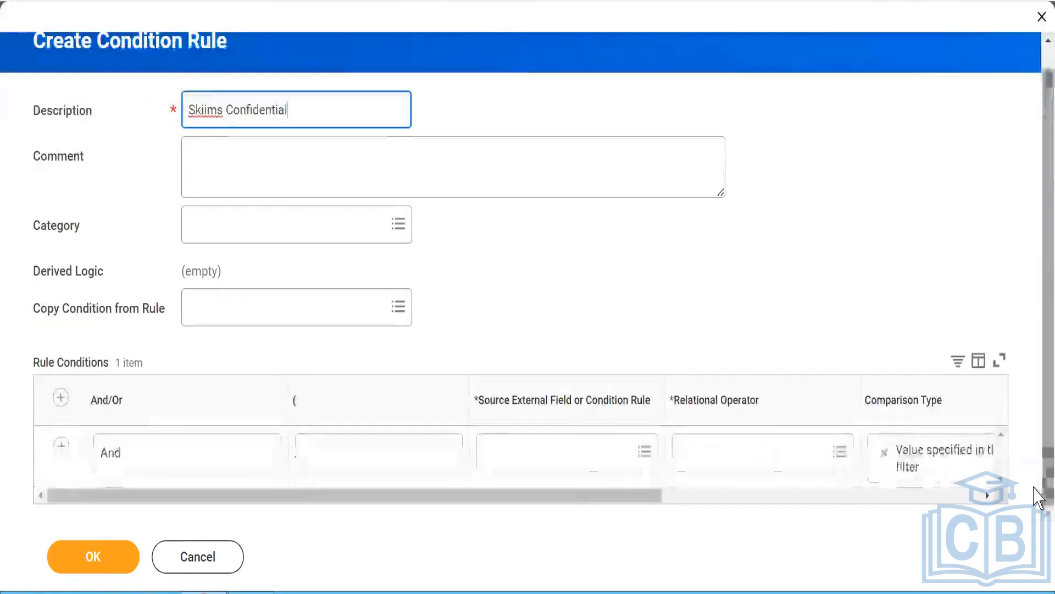
Search the condition's source fields for "job requis" and choose the Job Requisition field.
click(578, 445)
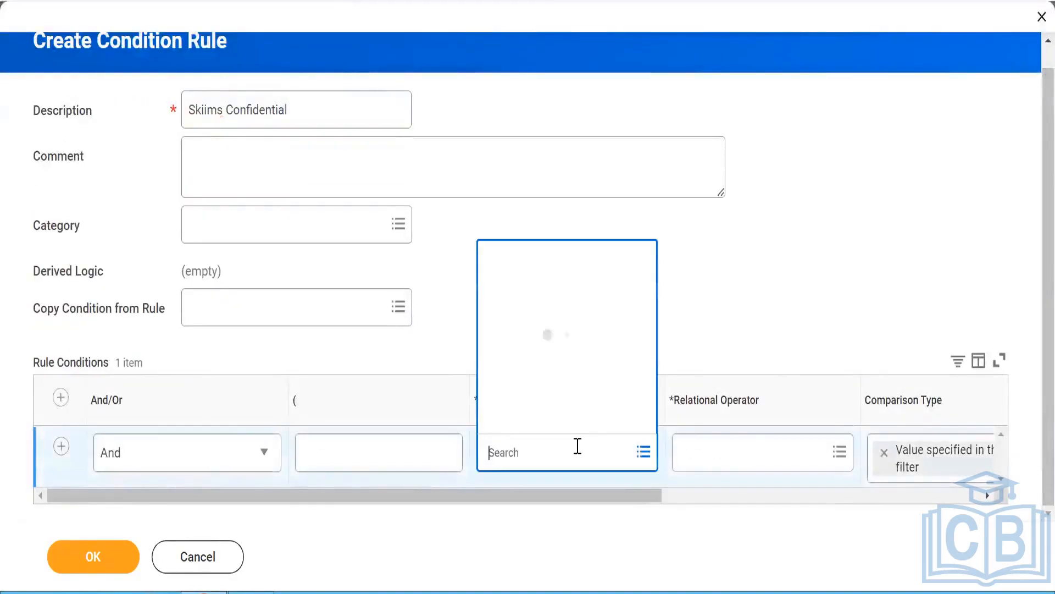
text(job req)
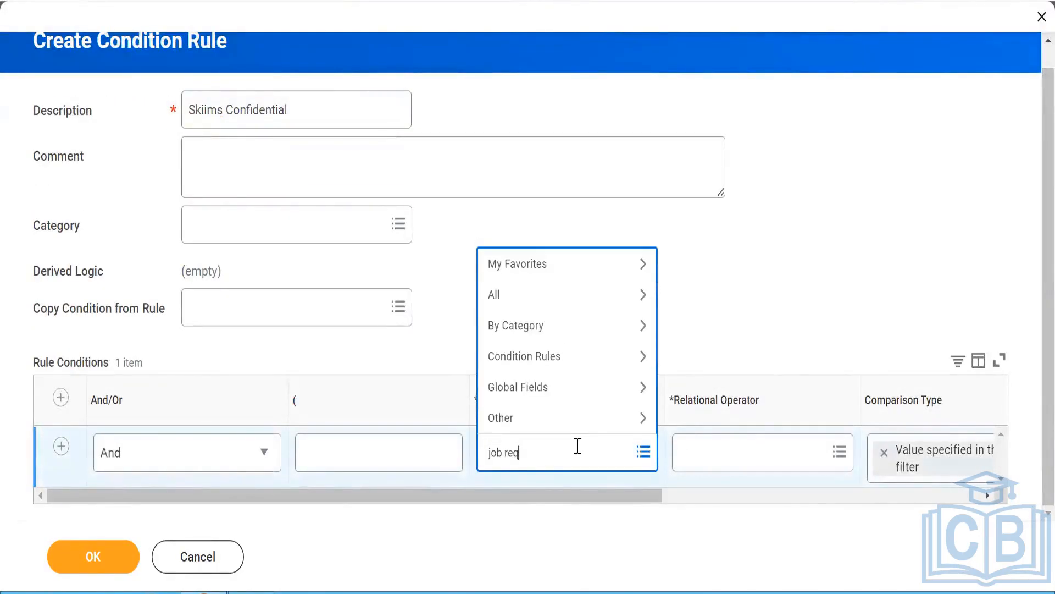
key(Return)
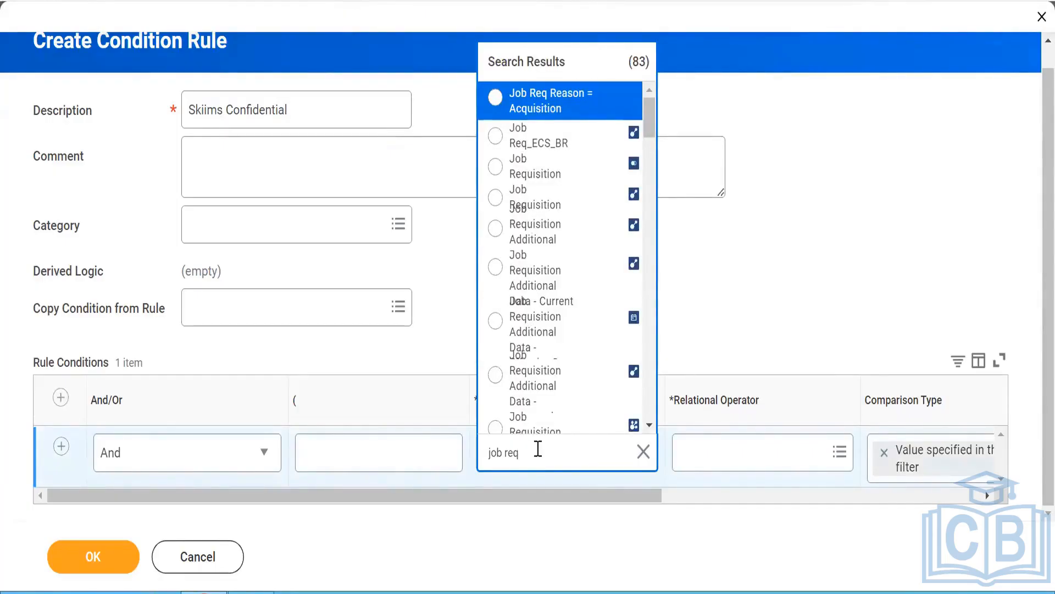
text(uis)
key(Return)
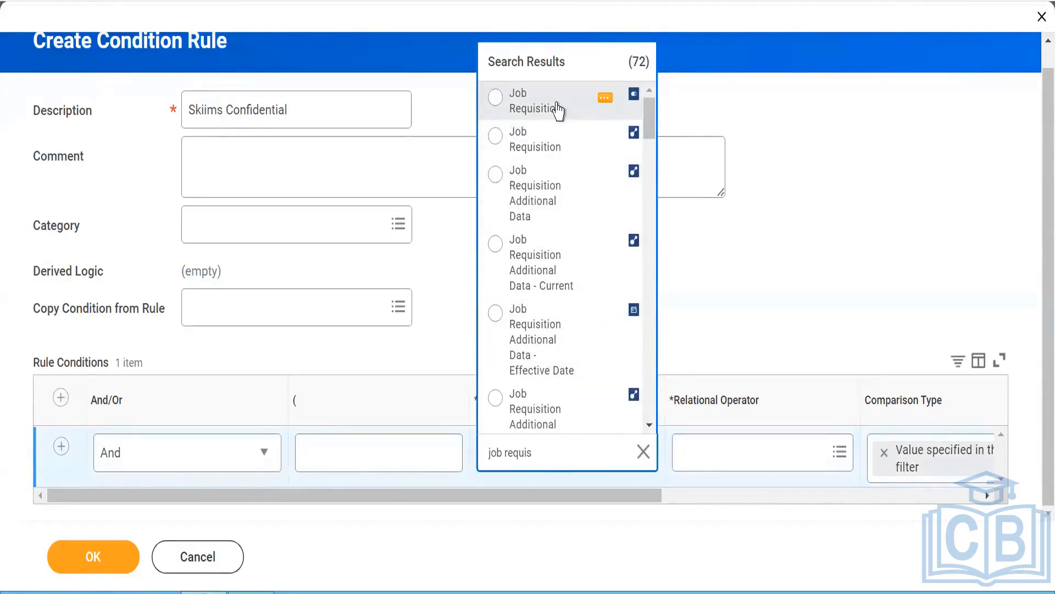
click(558, 109)
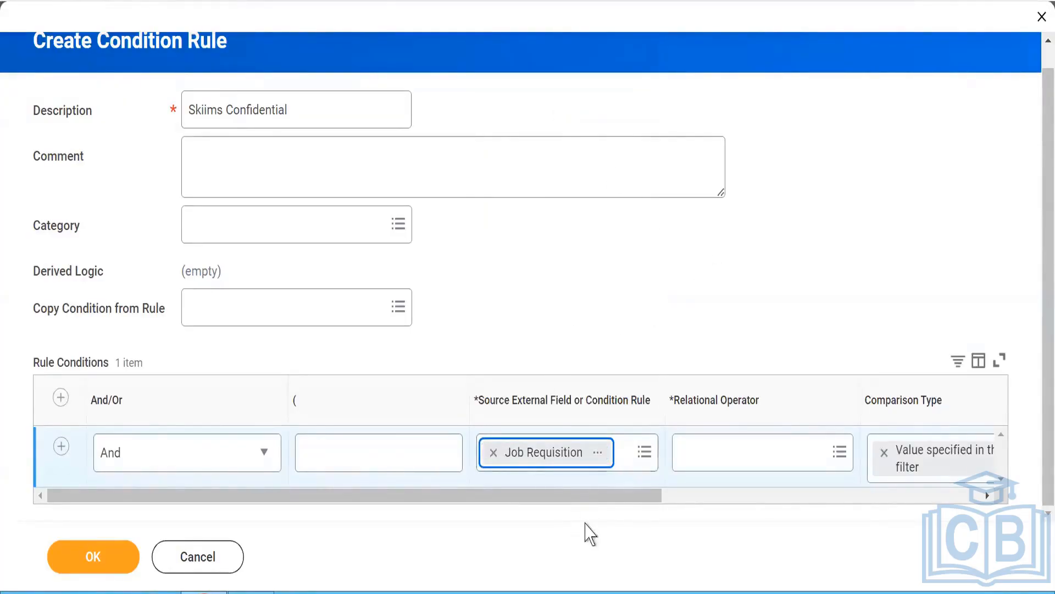
Set the Job Requisition condition's relational operator to "in the selection list".
drag(608, 503, 667, 502)
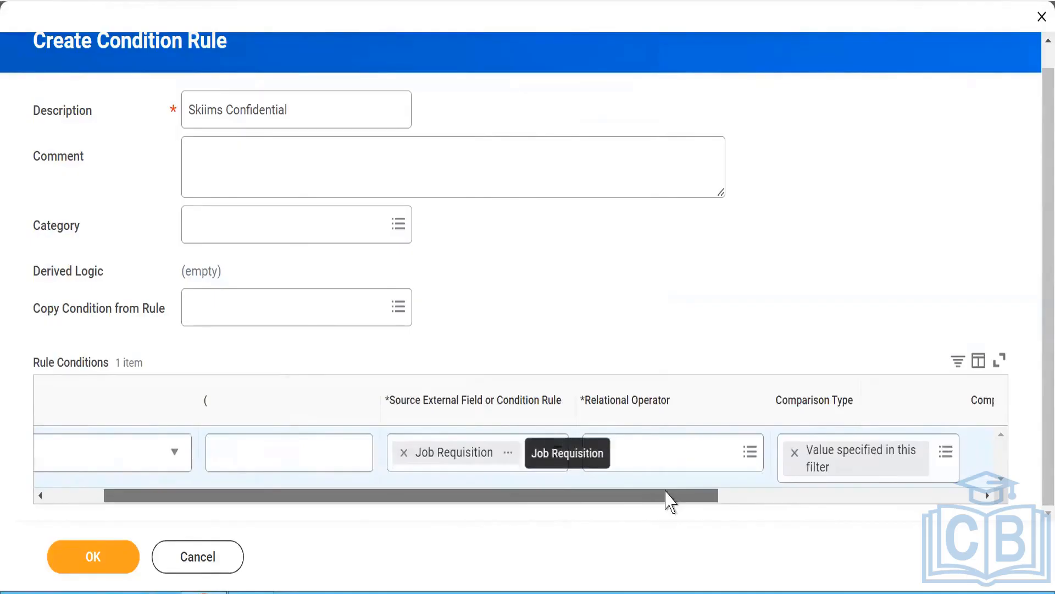
click(680, 458)
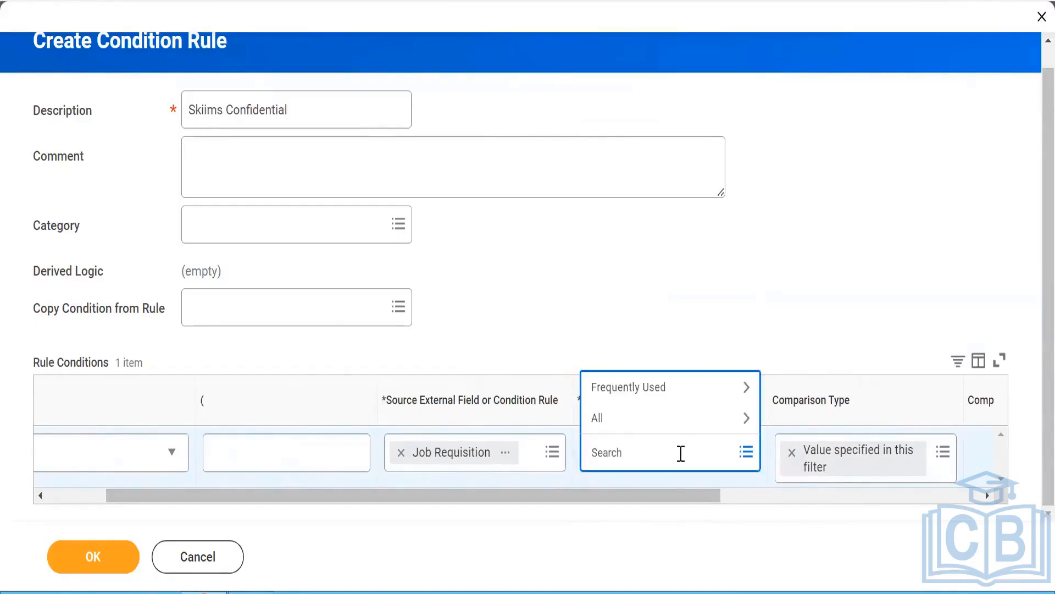
text(in the)
key(Return)
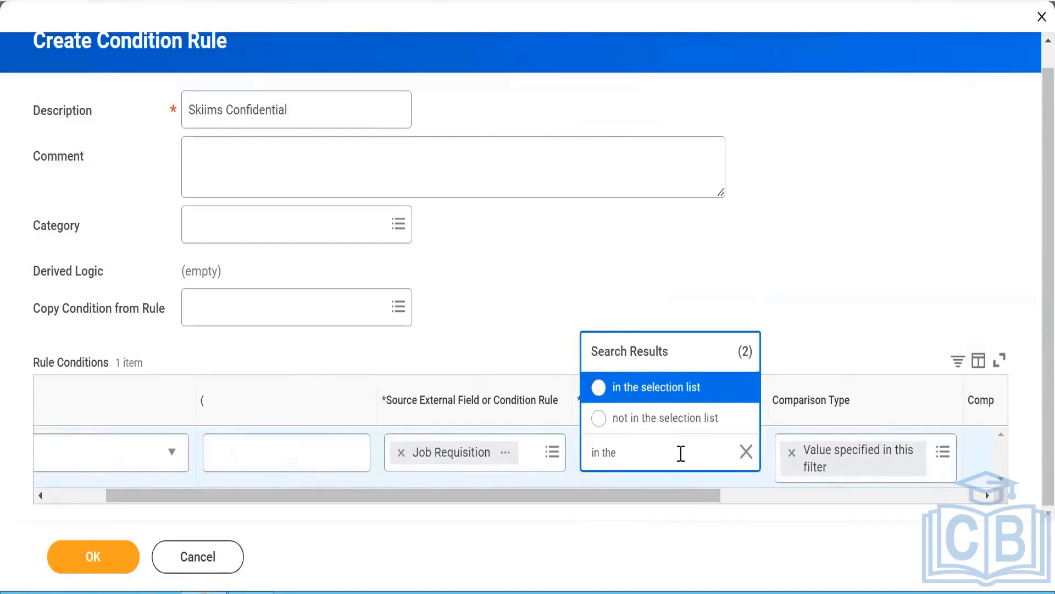
click(674, 388)
Search the comparison values for "skiims" and select the R-01508 Skiims _CEO (Confidential) requisition as the condition's value.
drag(681, 494, 818, 502)
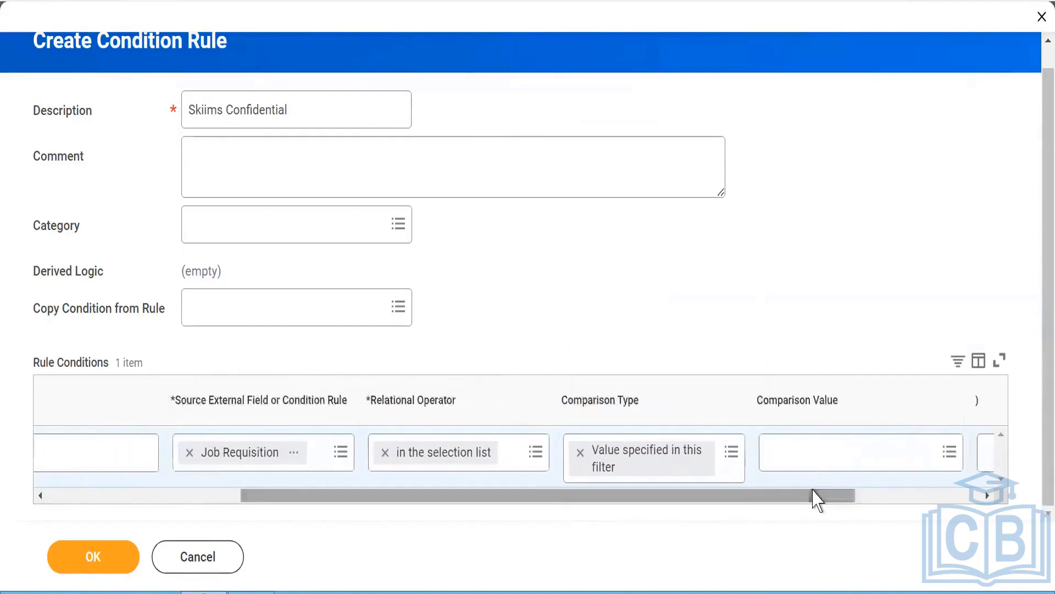
click(816, 451)
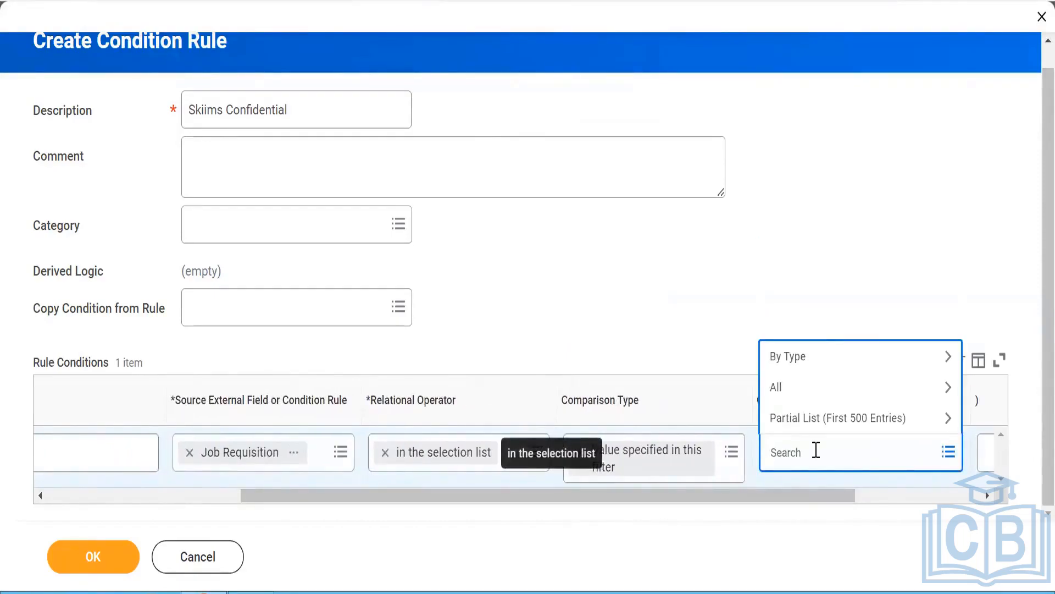
text(skiims)
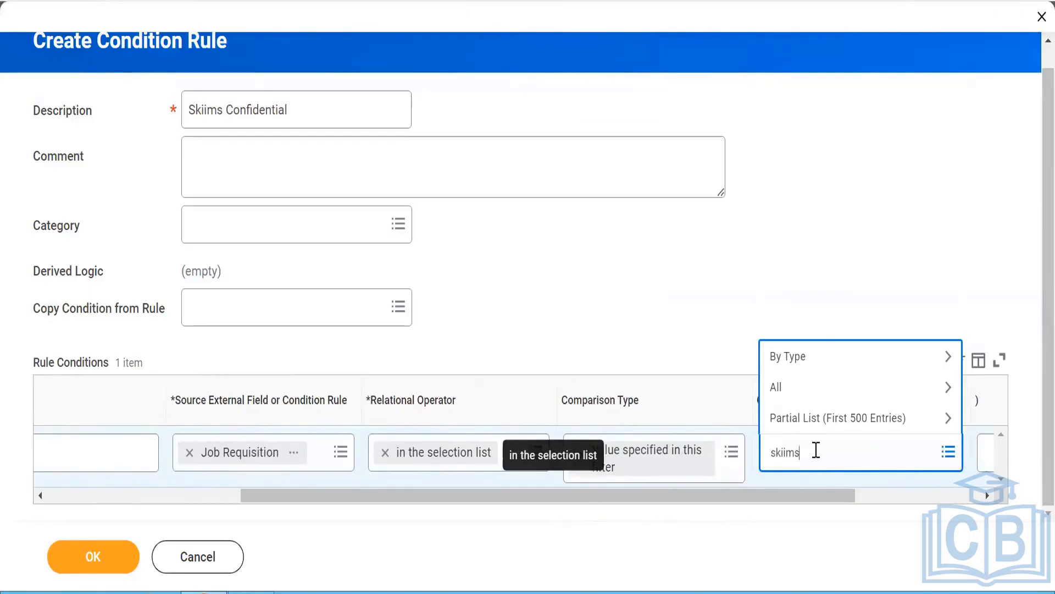
key(Return)
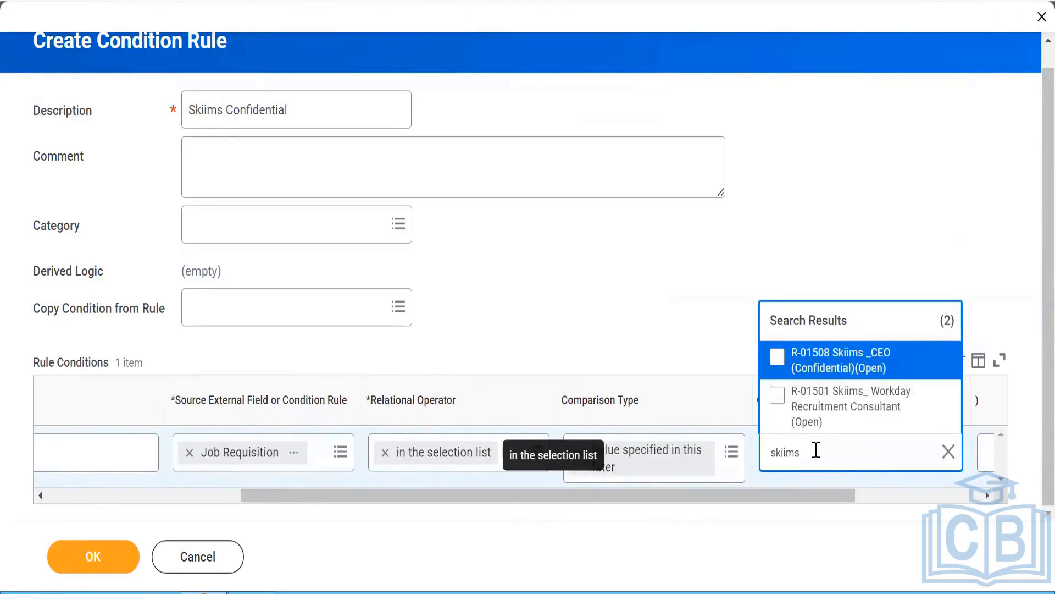
click(779, 357)
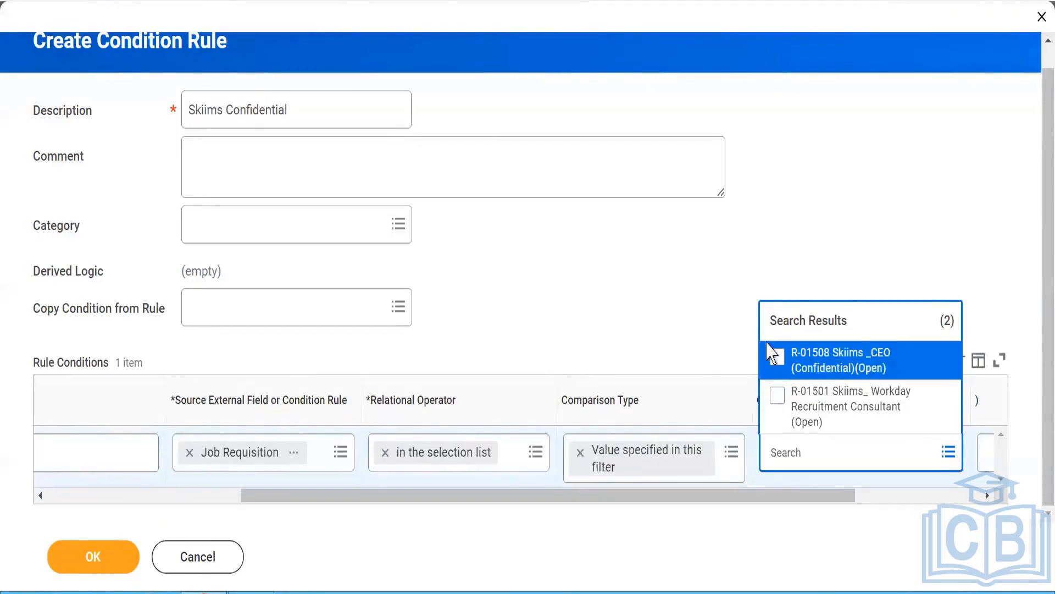
click(777, 358)
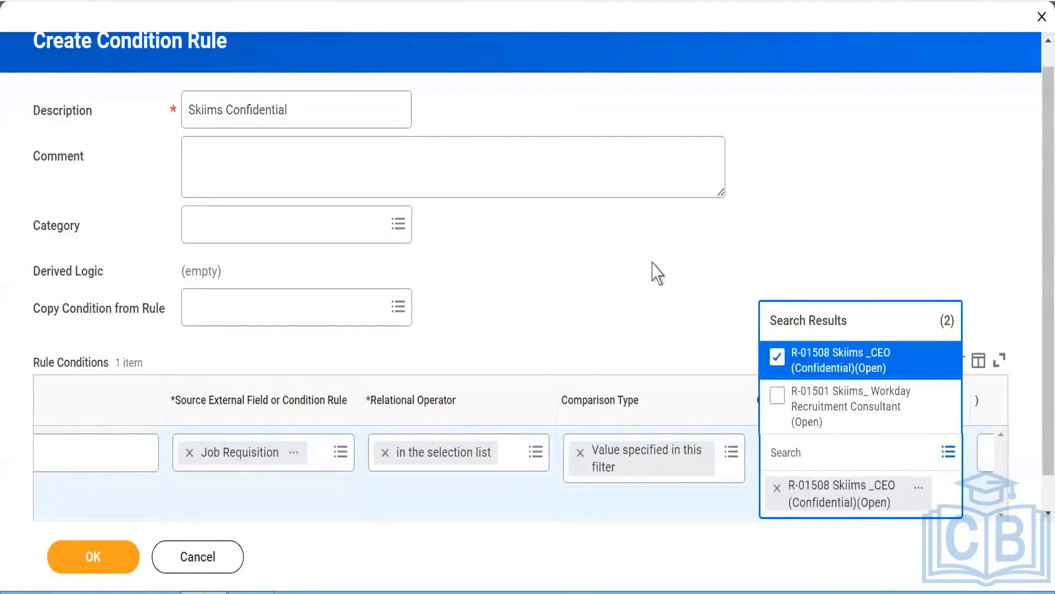
Save the Skiims Confidential rule and choose Job Requisition (Acquisition) as its rule-based workflow definition.
click(79, 557)
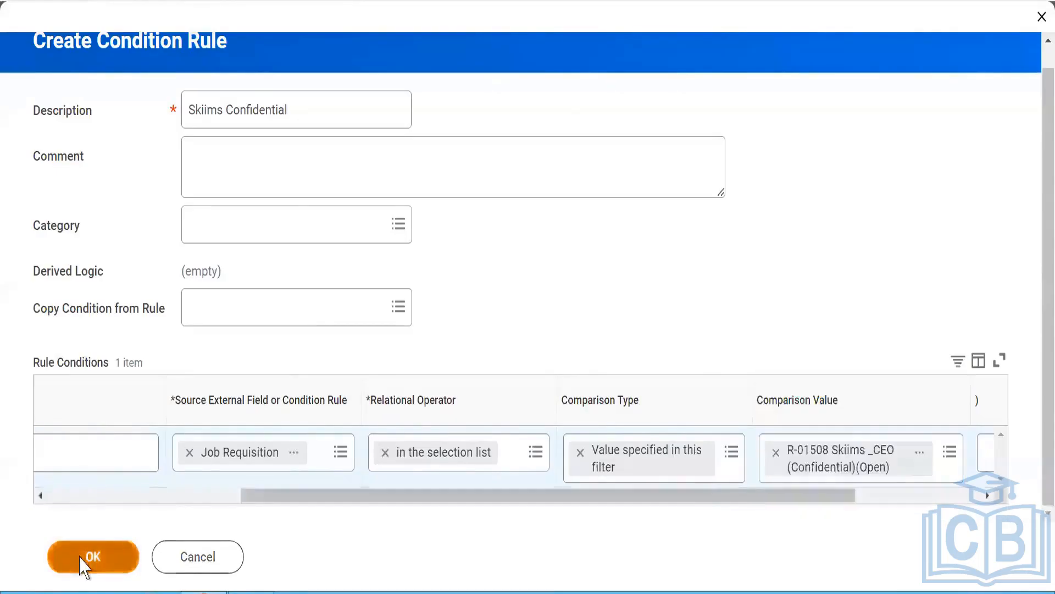
click(79, 557)
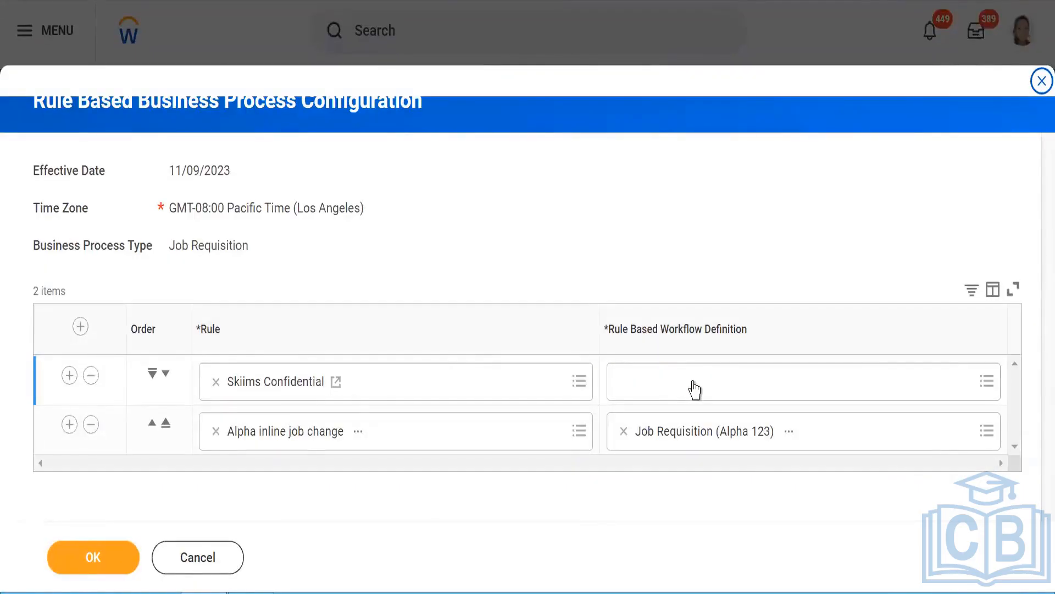
click(694, 385)
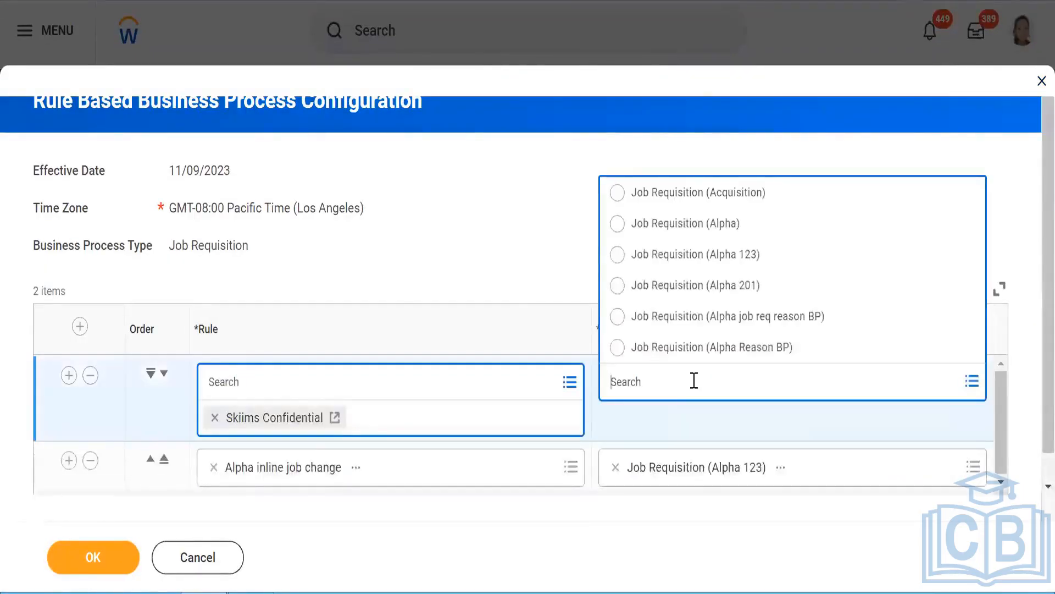
click(707, 194)
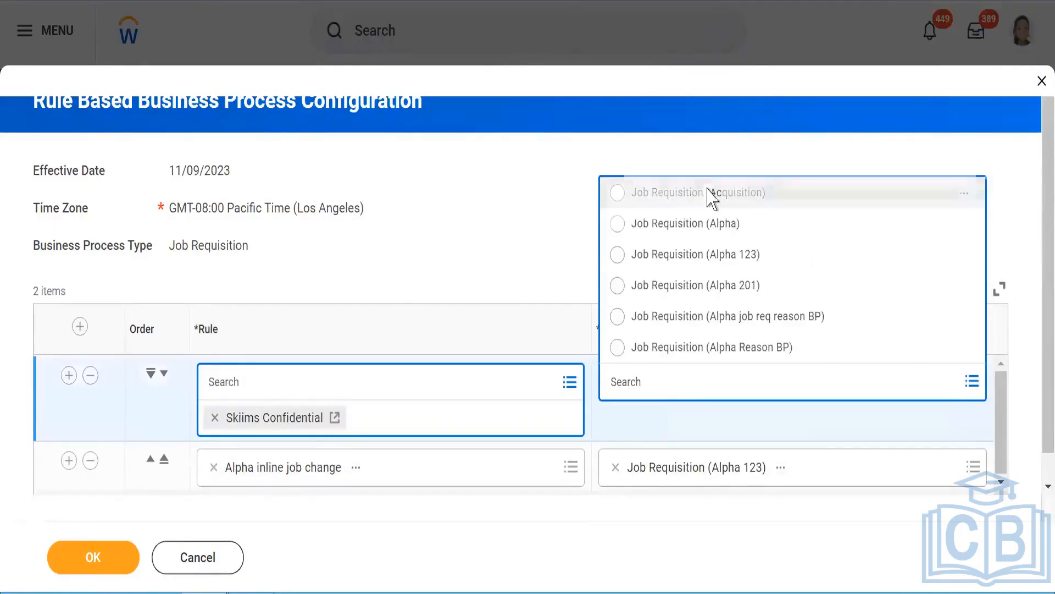
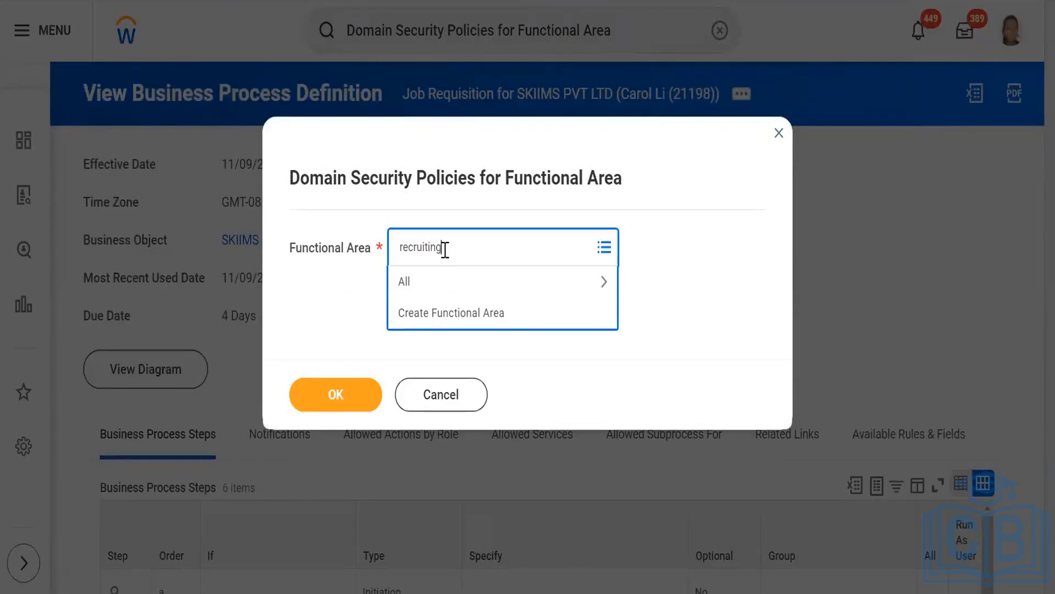
Open the domain security policies for the Recruiting functional area.
key(Return)
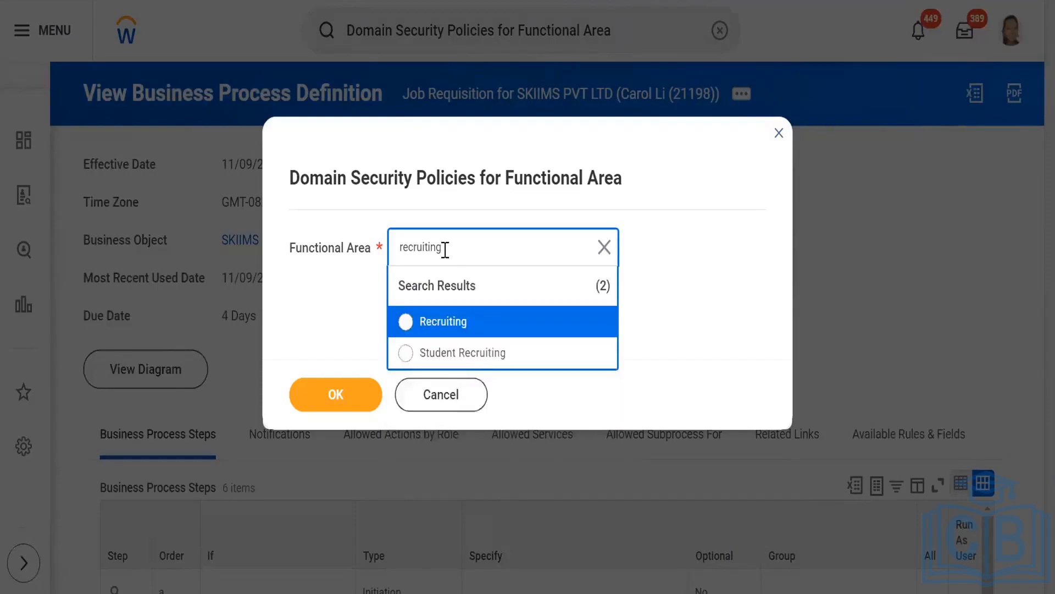
click(407, 321)
click(335, 394)
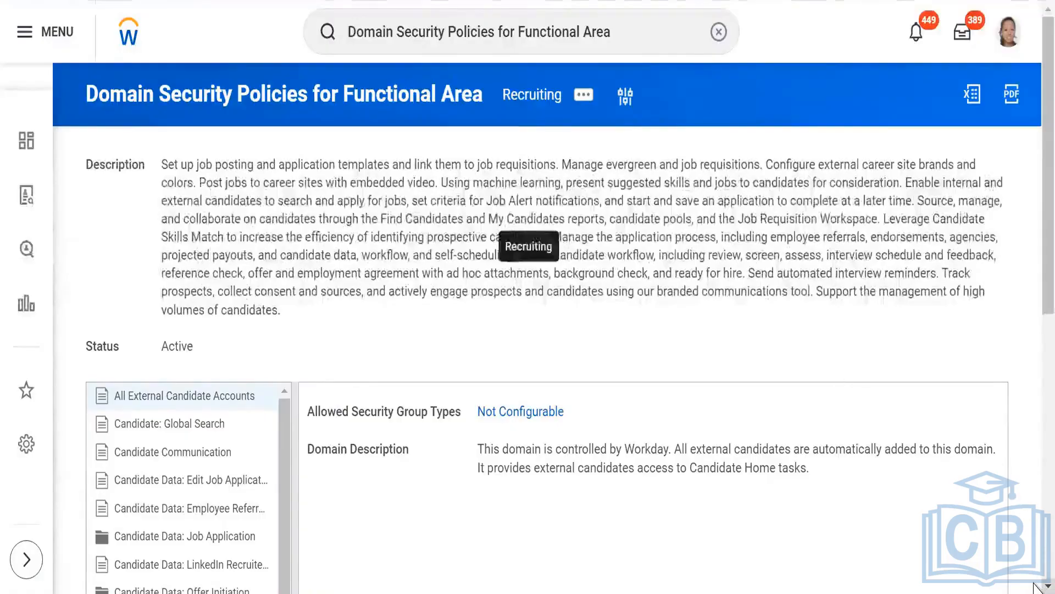
Examine the Confidential Job Requisitions domain security policy, including its allowed security group types and report/task permissions.
scroll(1037, 587, down, 6)
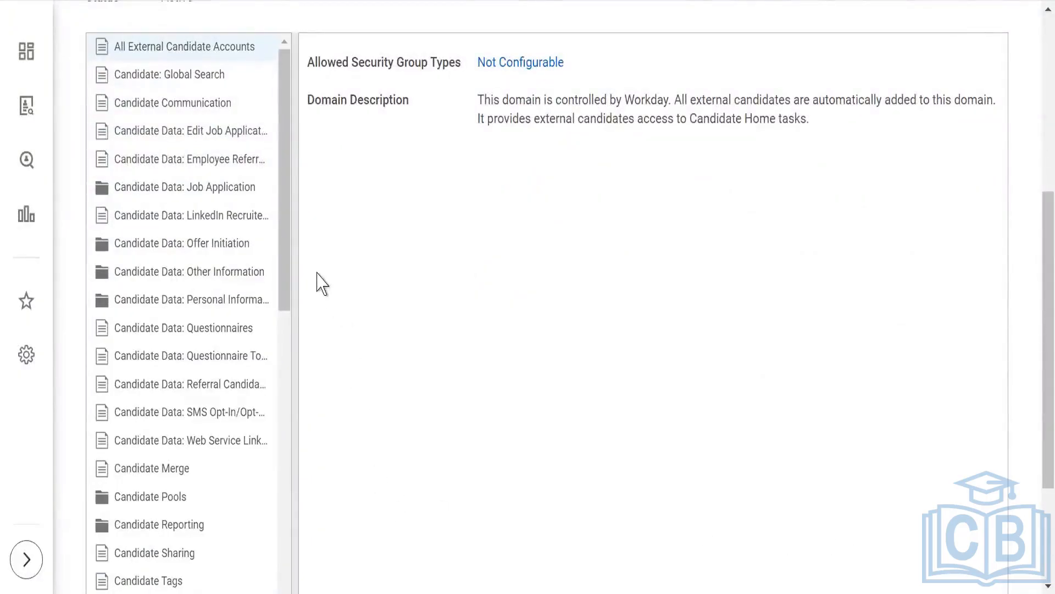
drag(285, 185, 283, 318)
click(203, 194)
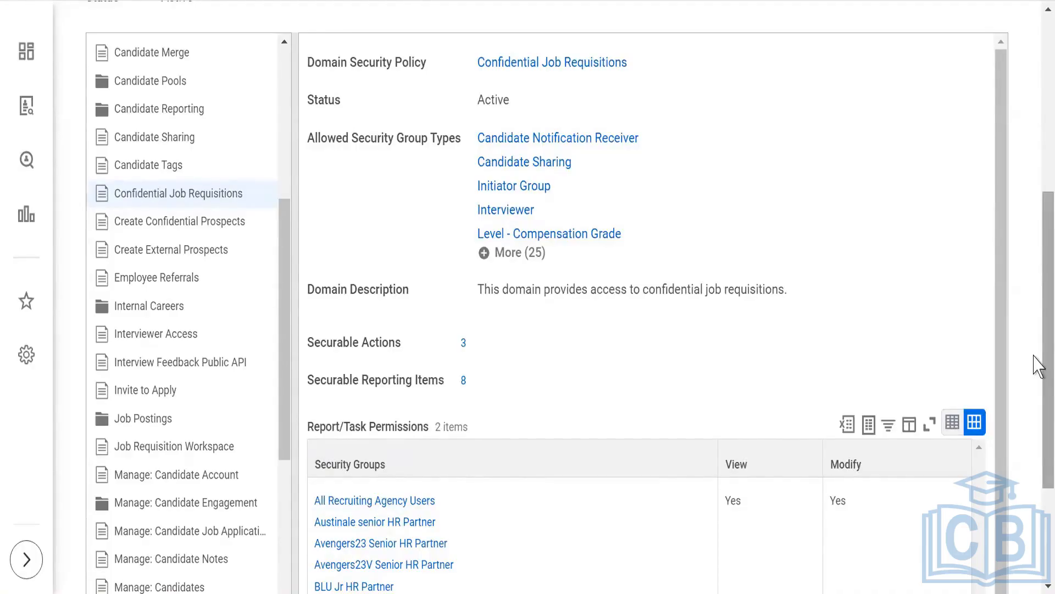
drag(1042, 322, 1043, 159)
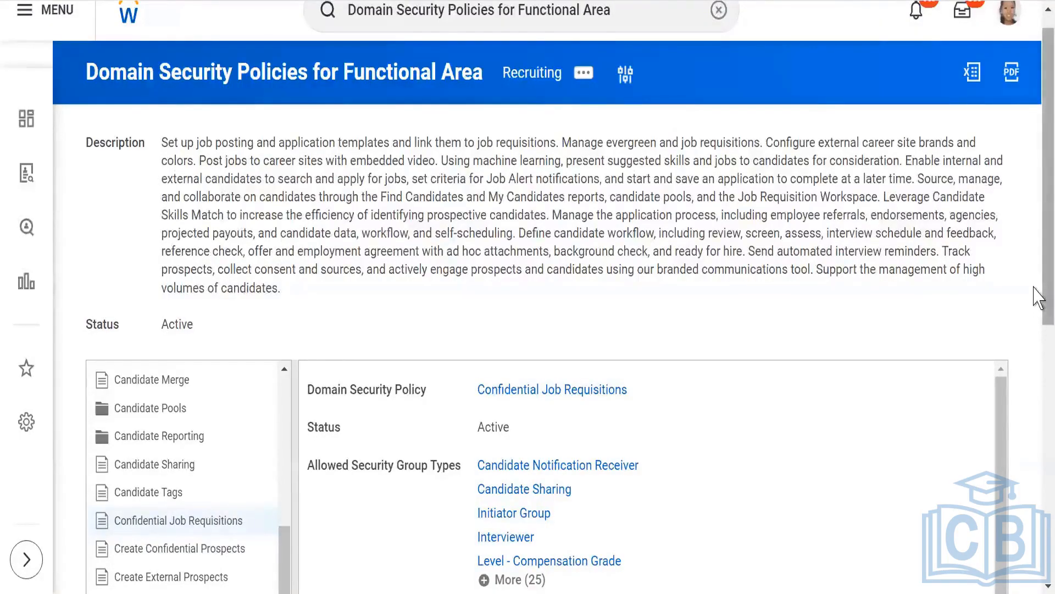
Look through the Recruiting functional area's domain security policies around Confidential Job Requisitions, including the candidate, requisition, offer and self-service domains.
scroll(1033, 317, down, 1)
drag(1034, 318, 1034, 458)
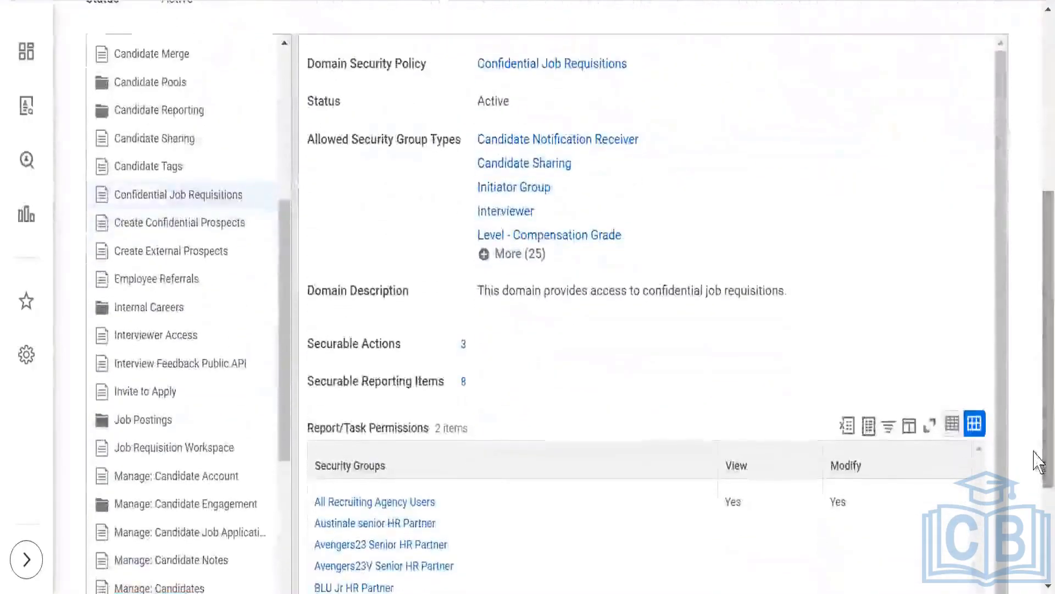
click(204, 195)
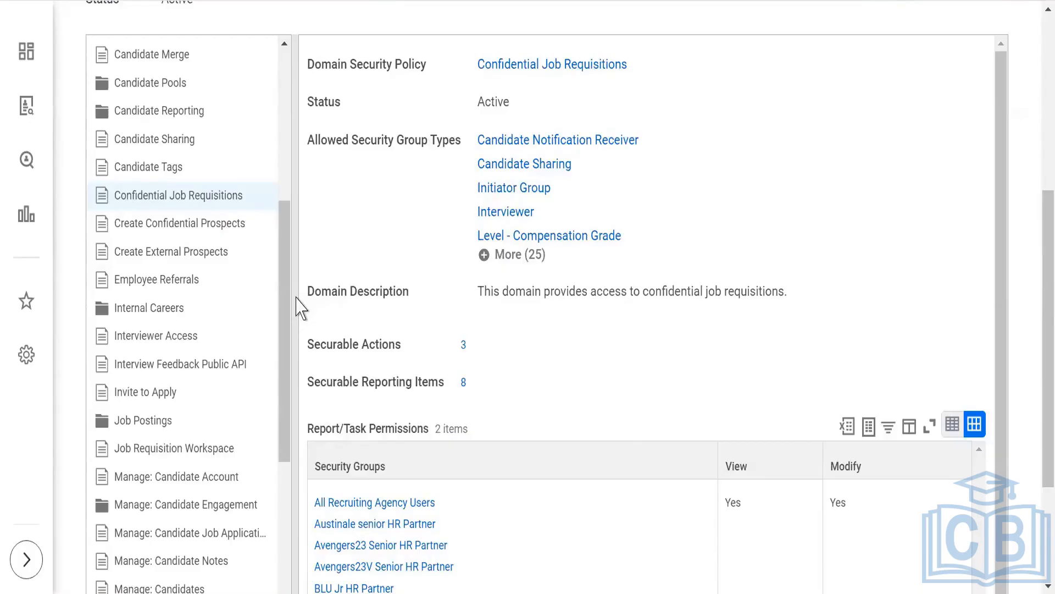
drag(285, 268, 292, 335)
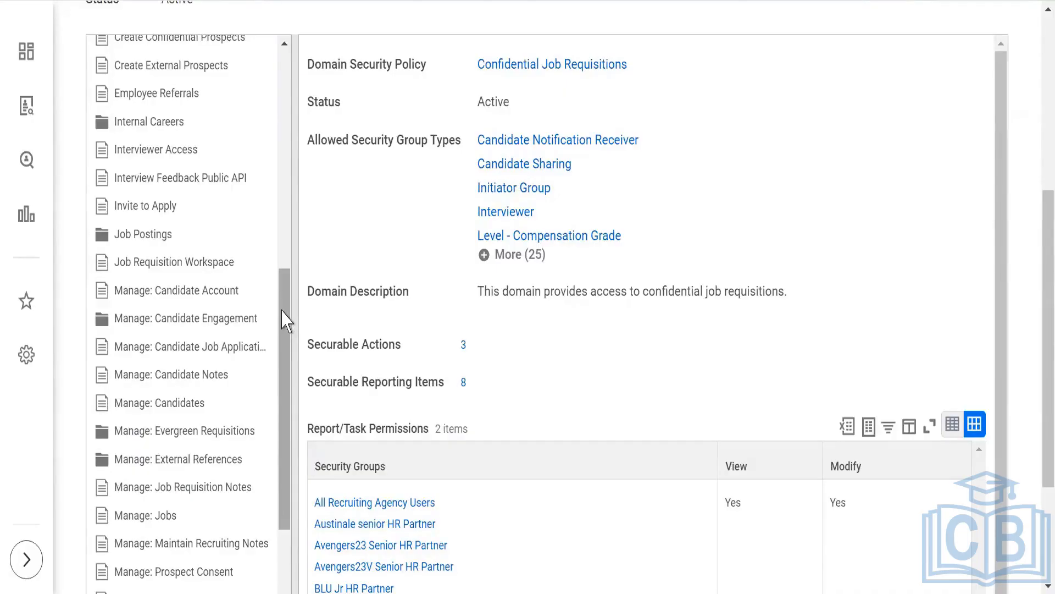
drag(283, 325, 290, 144)
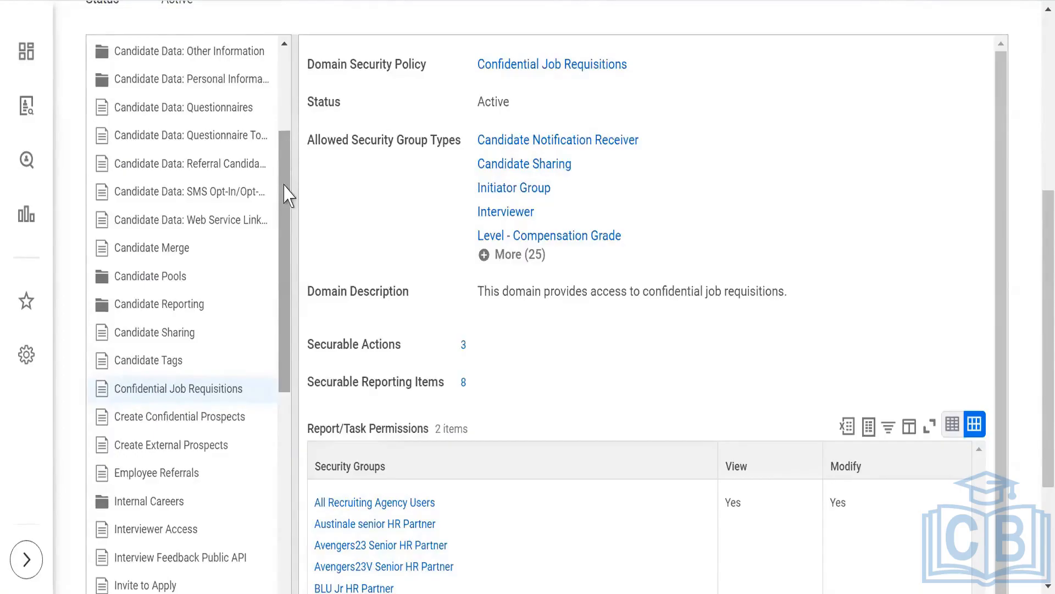
drag(285, 195, 285, 322)
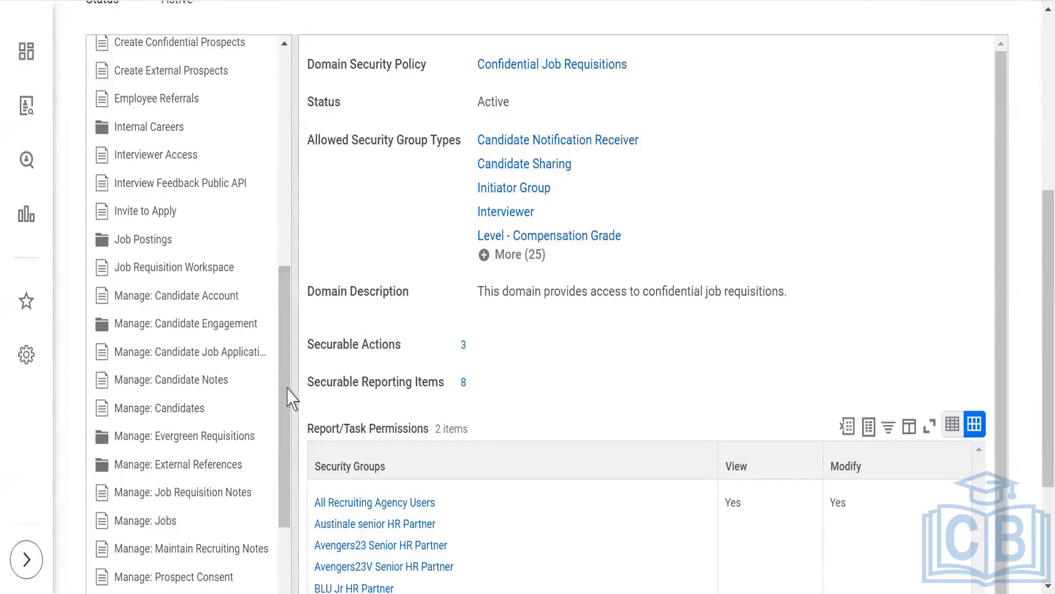
scroll(288, 352, up, 1)
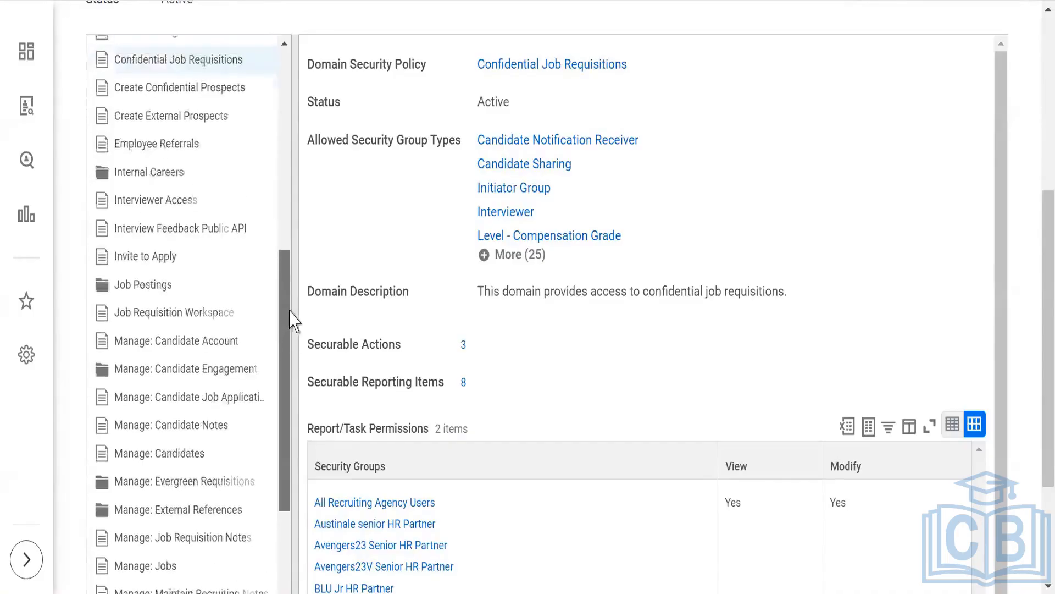
scroll(293, 316, up, 3)
scroll(289, 335, down, 2)
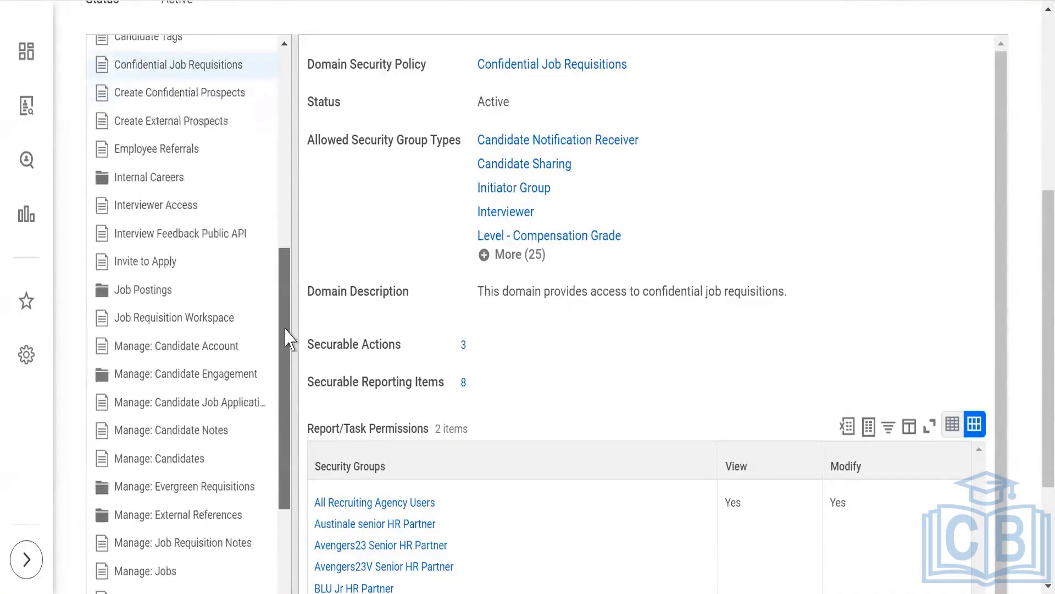
scroll(288, 341, down, 1)
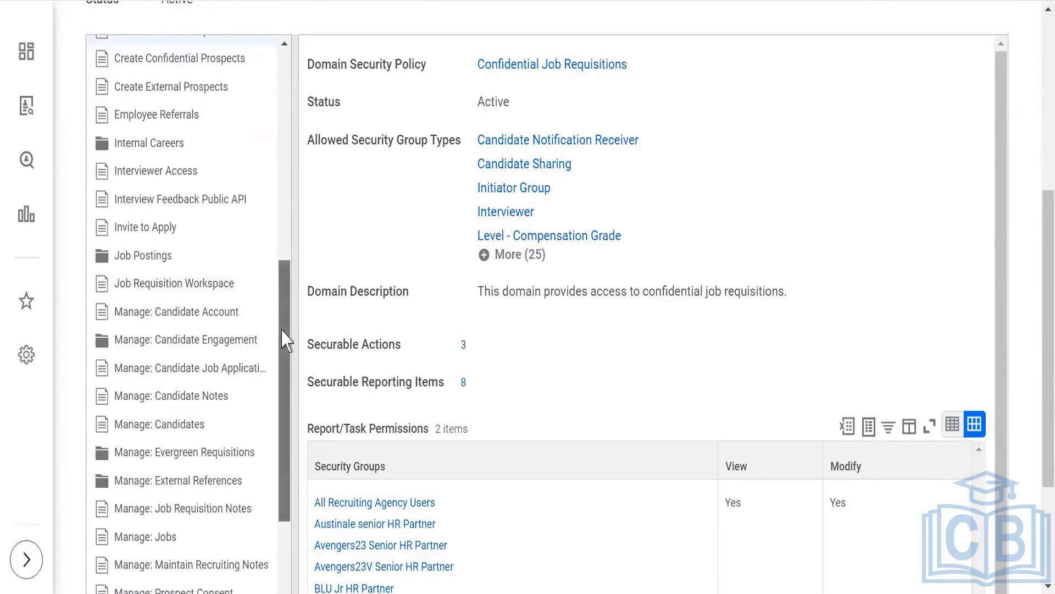
drag(285, 338, 295, 306)
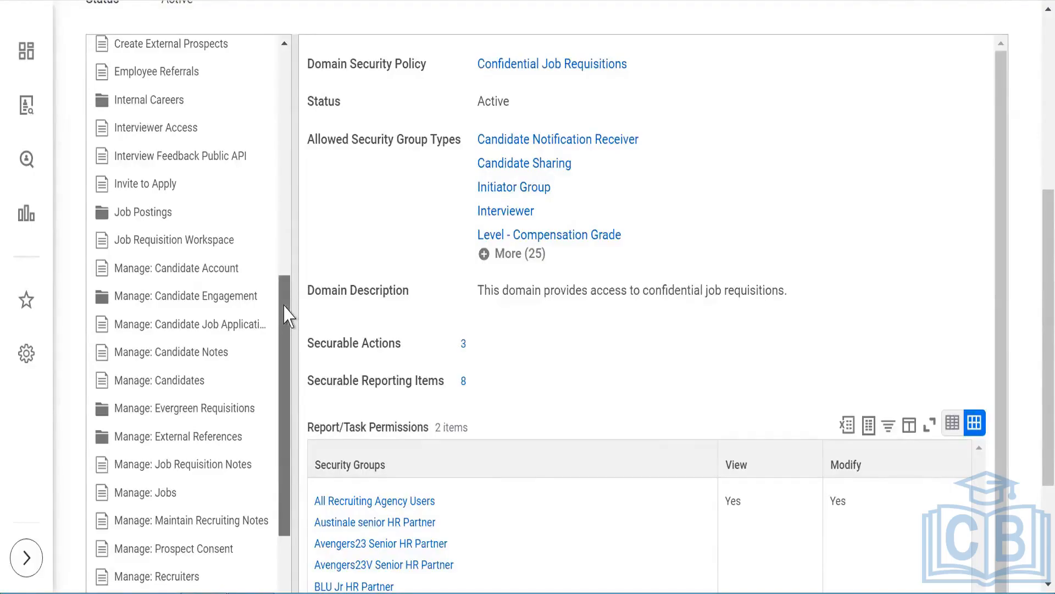
drag(285, 306, 286, 149)
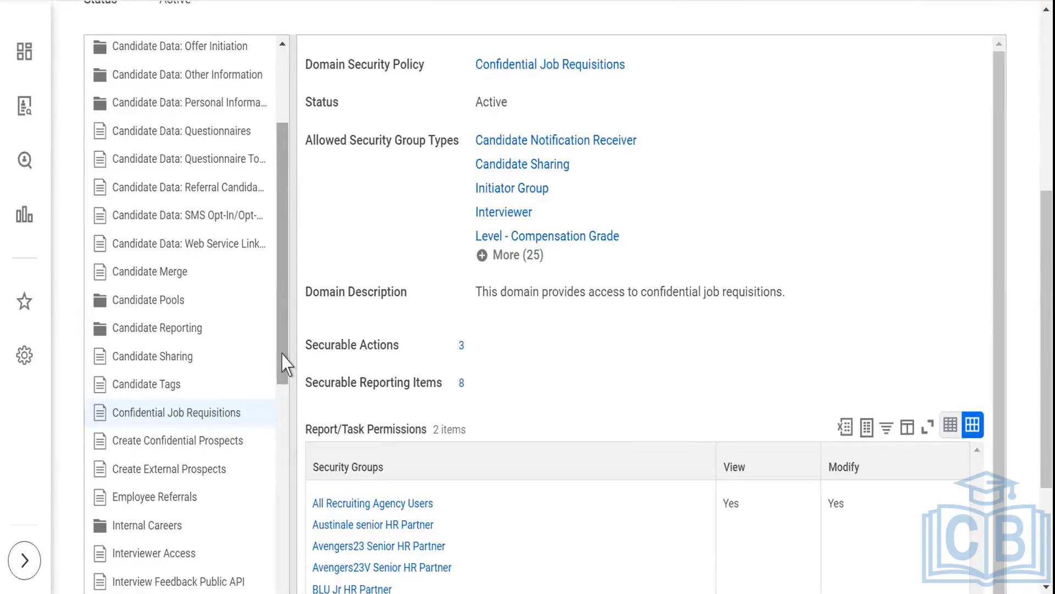
drag(281, 341, 286, 414)
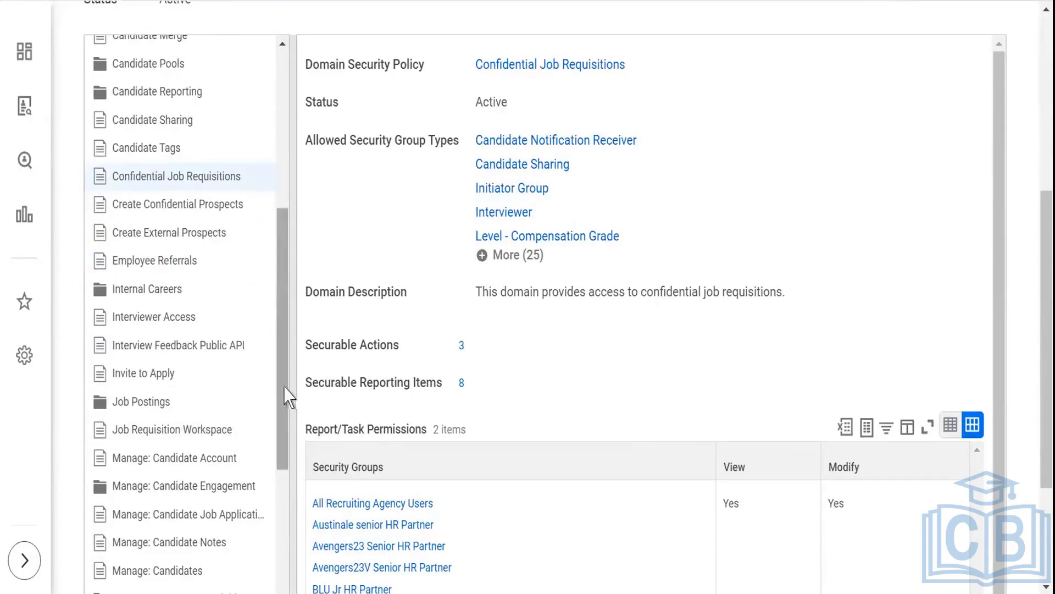
drag(284, 385, 278, 593)
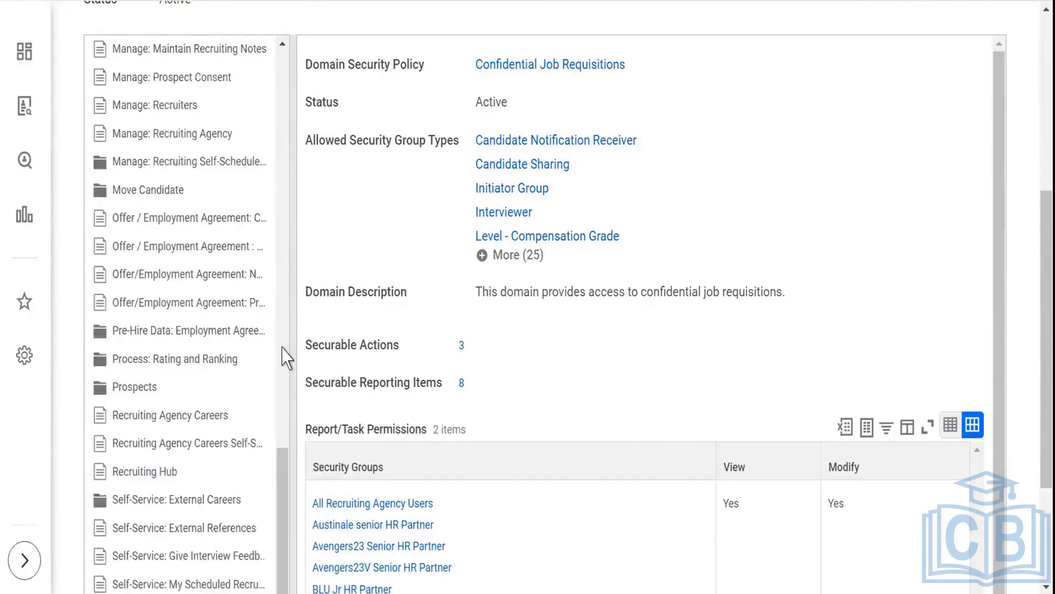
drag(280, 475, 276, 191)
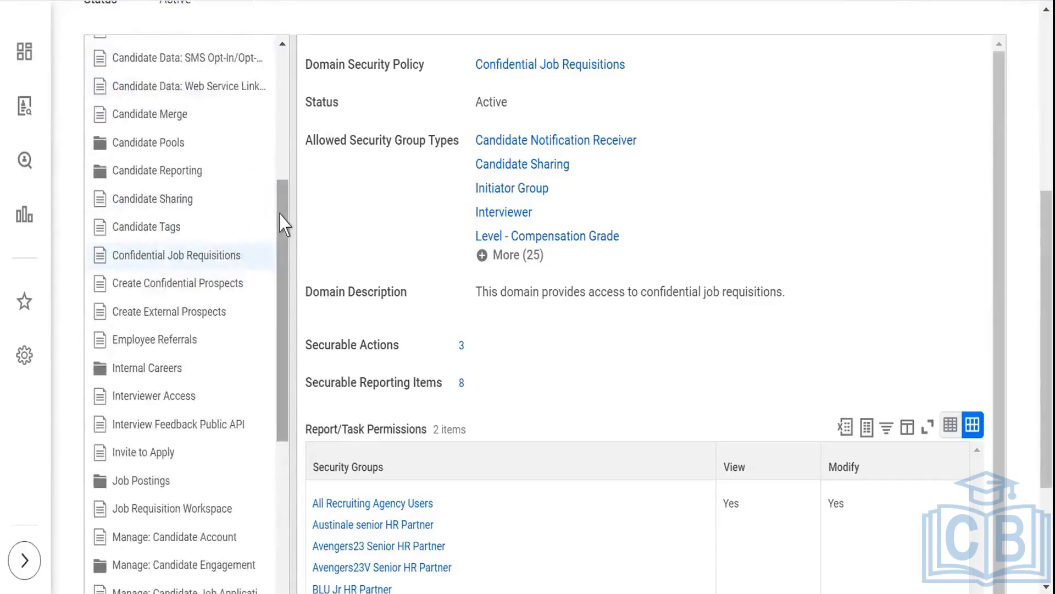
drag(284, 210, 279, 85)
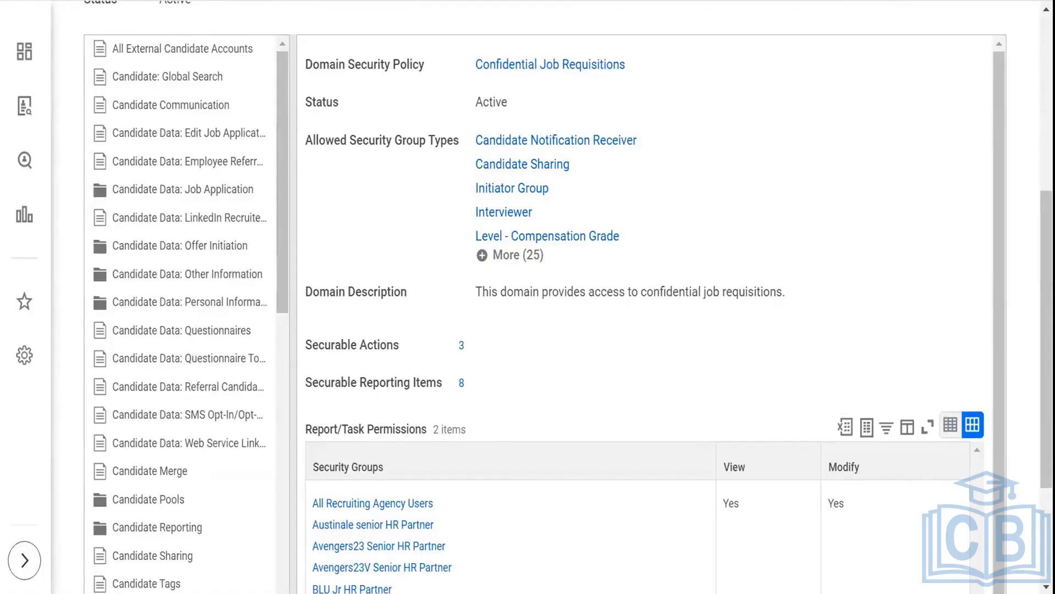
Switch to the PowerPoint requisition presentation and page through the Business Process slides, starting from slide 5.
key(alt+Tab)
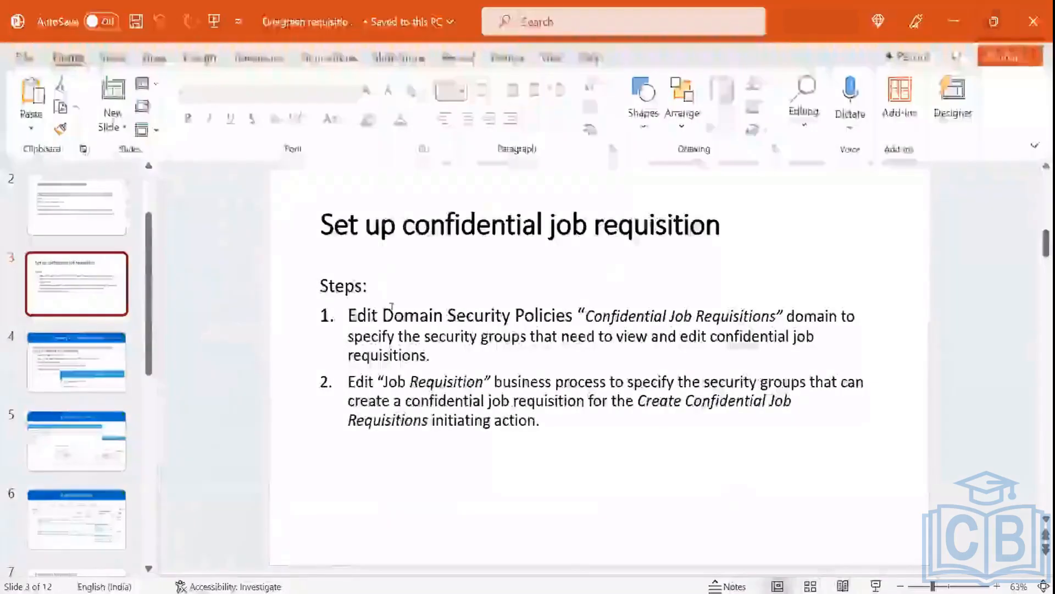
click(65, 449)
key(Down)
key(Down)
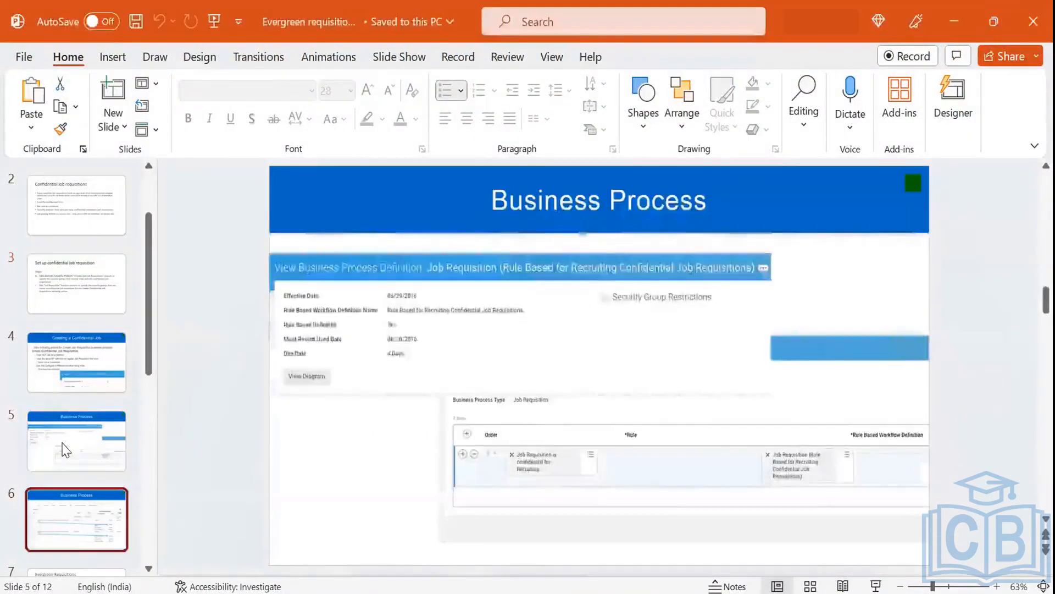